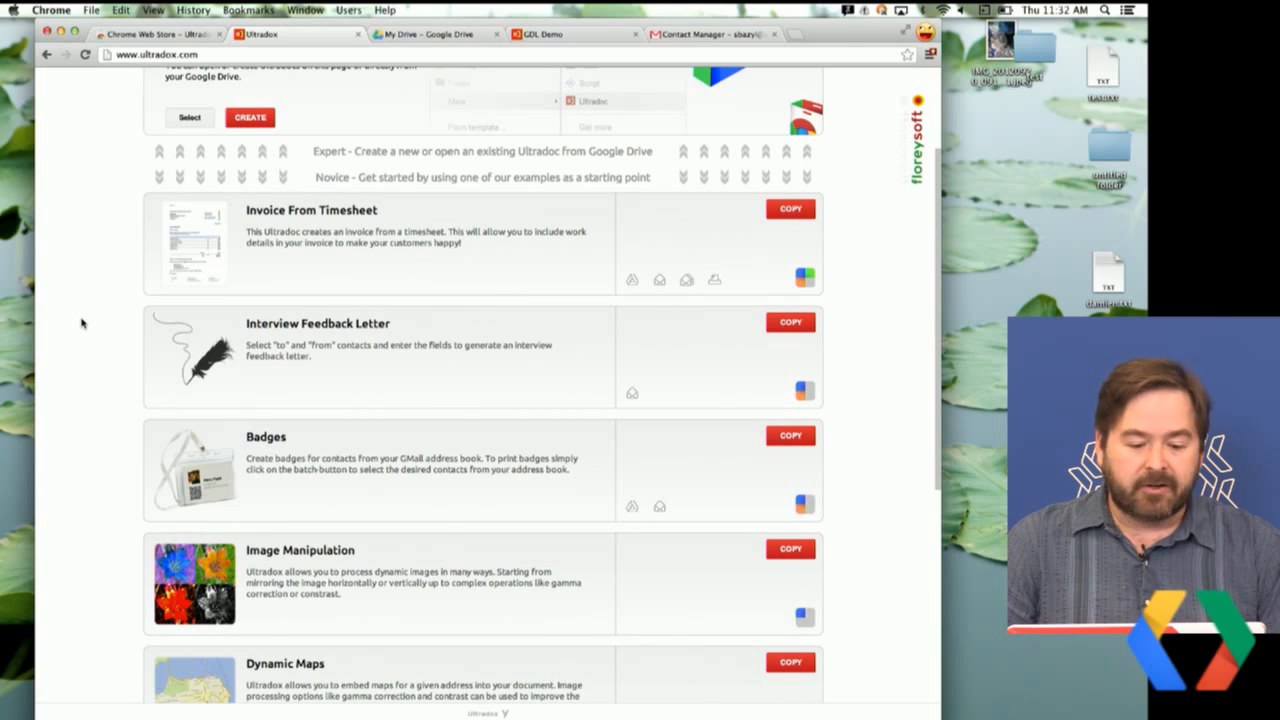
- Look through the example Ultradocs offered as starting points on the Ultradox home page
{"action": "scroll", "coordinate": [480, 343], "scroll_direction": "down", "scroll_amount": 2}
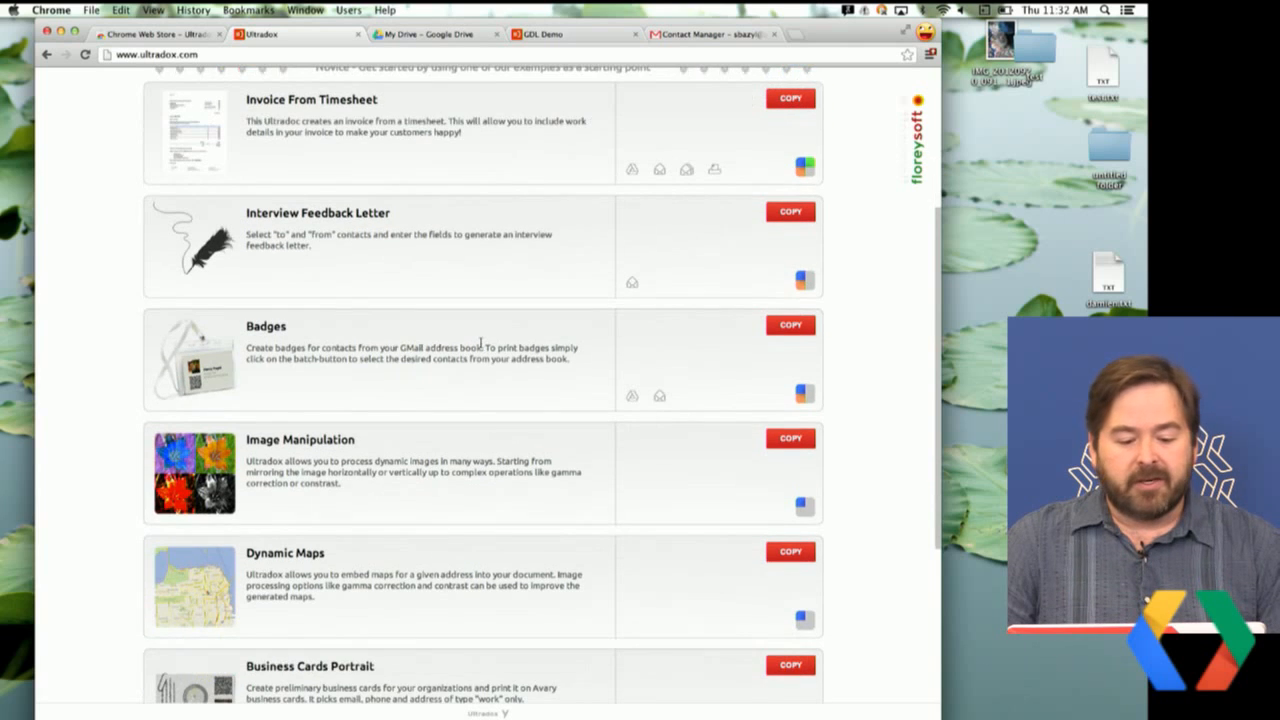
{"action": "scroll", "coordinate": [449, 358], "scroll_direction": "down", "scroll_amount": 2}
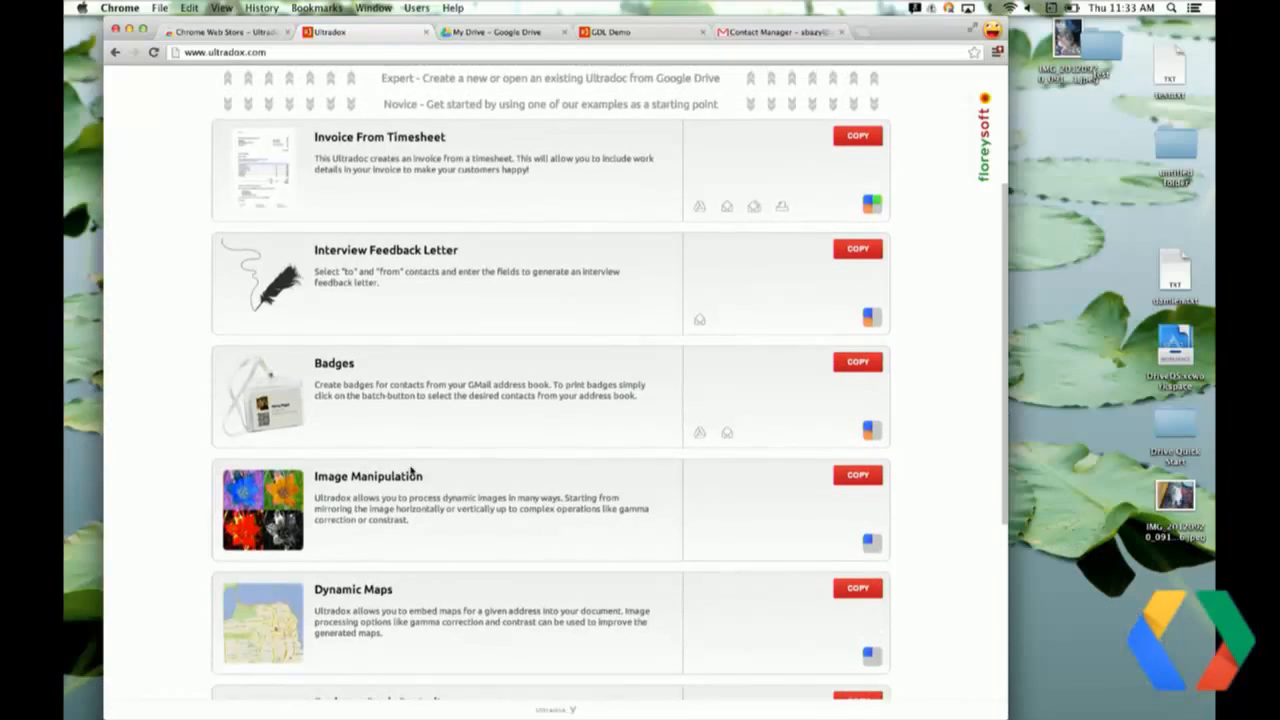
{"action": "scroll", "coordinate": [410, 470], "scroll_direction": "up", "scroll_amount": 2}
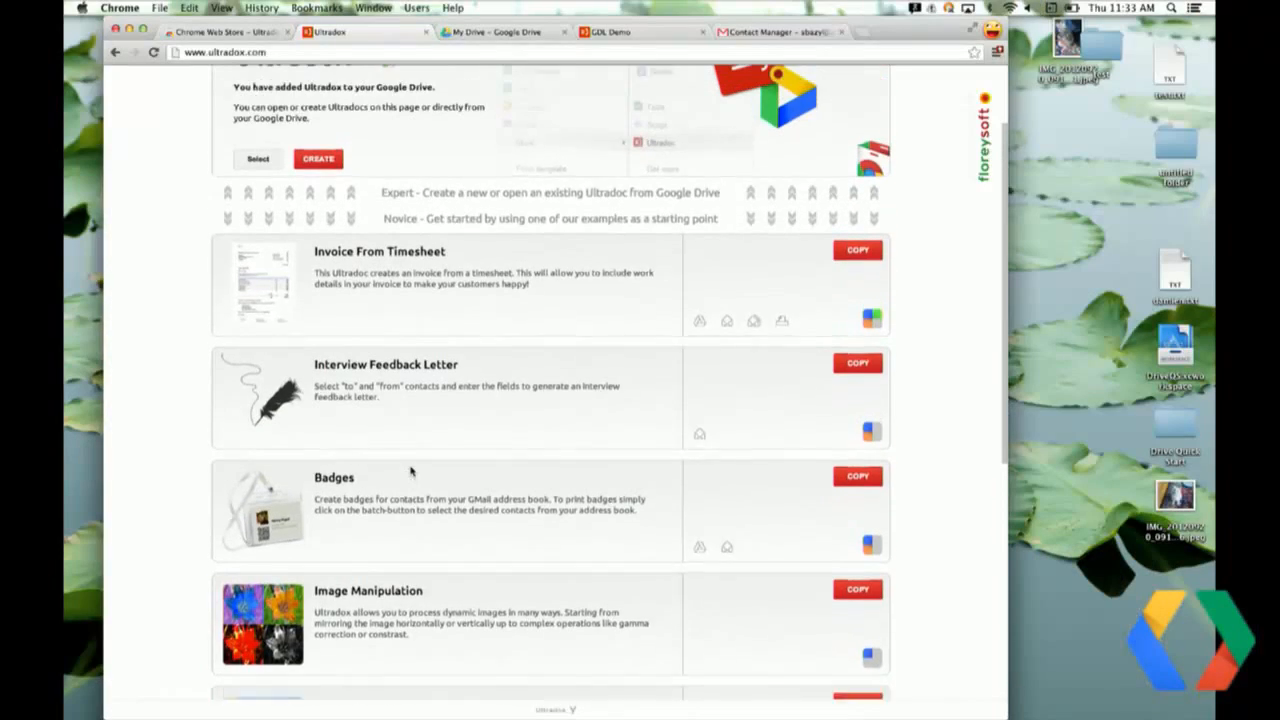
{"action": "scroll", "coordinate": [410, 471], "scroll_direction": "up", "scroll_amount": 1}
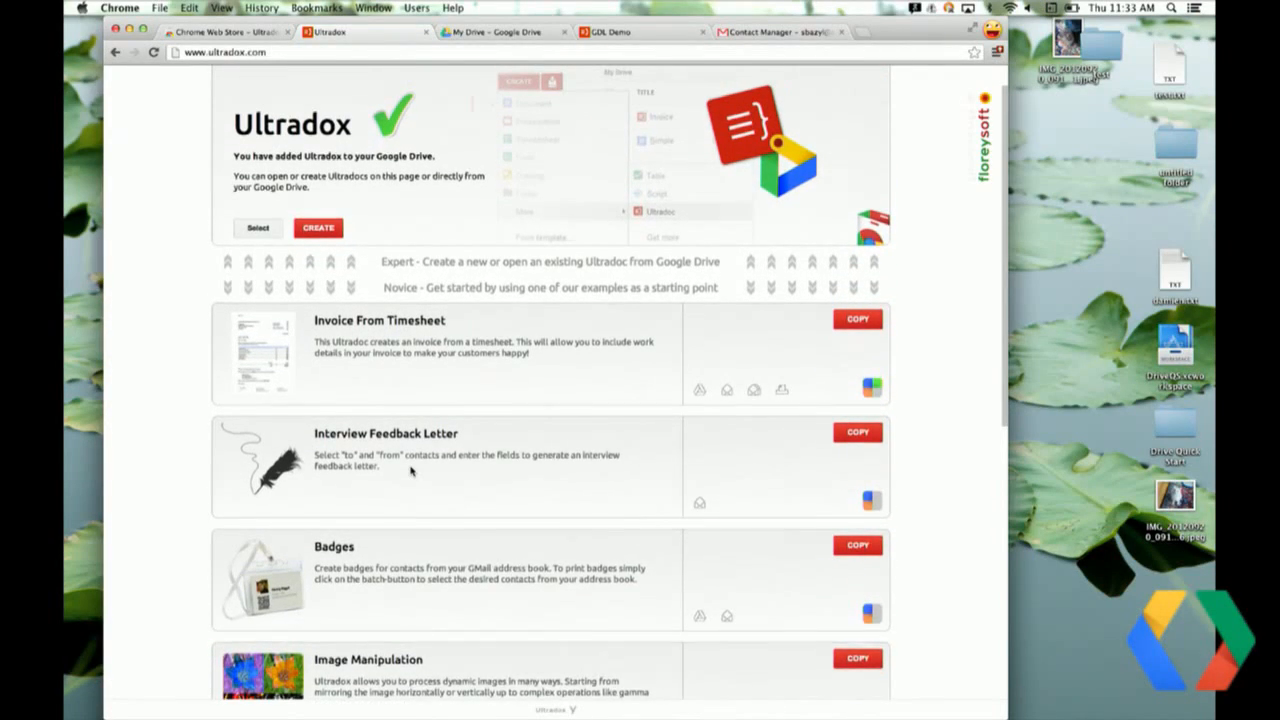
{"action": "scroll", "coordinate": [410, 470], "scroll_direction": "up", "scroll_amount": 1}
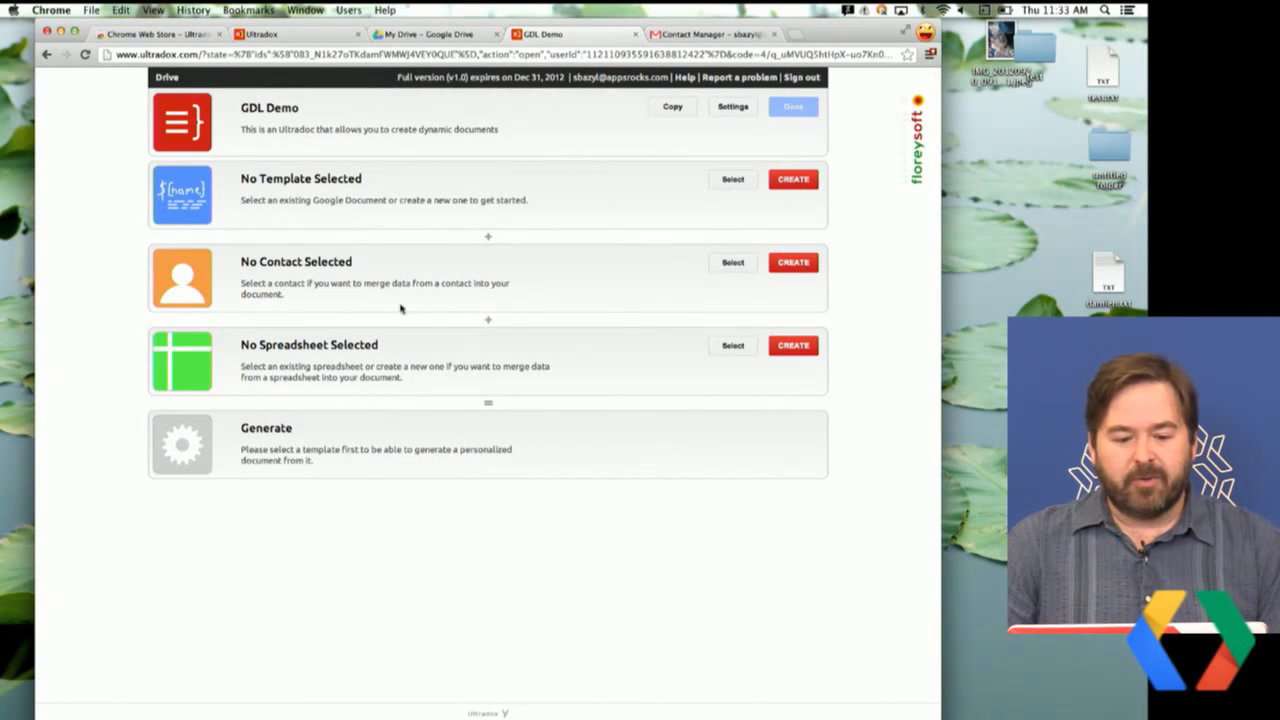
- Switch to Google Drive and create a new Ultradoc in My Drive
{"action": "left_click", "coordinate": [437, 36]}
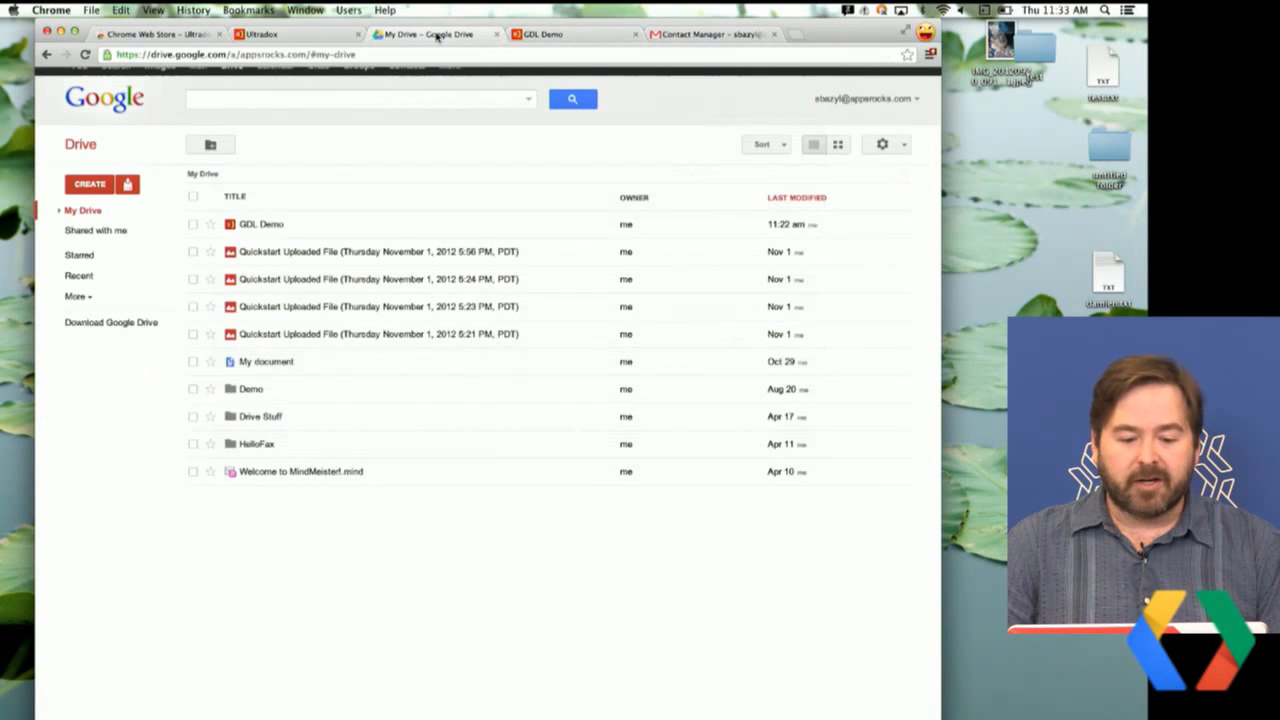
{"action": "left_click", "coordinate": [91, 186]}
{"action": "mouse_move", "coordinate": [100, 329]}
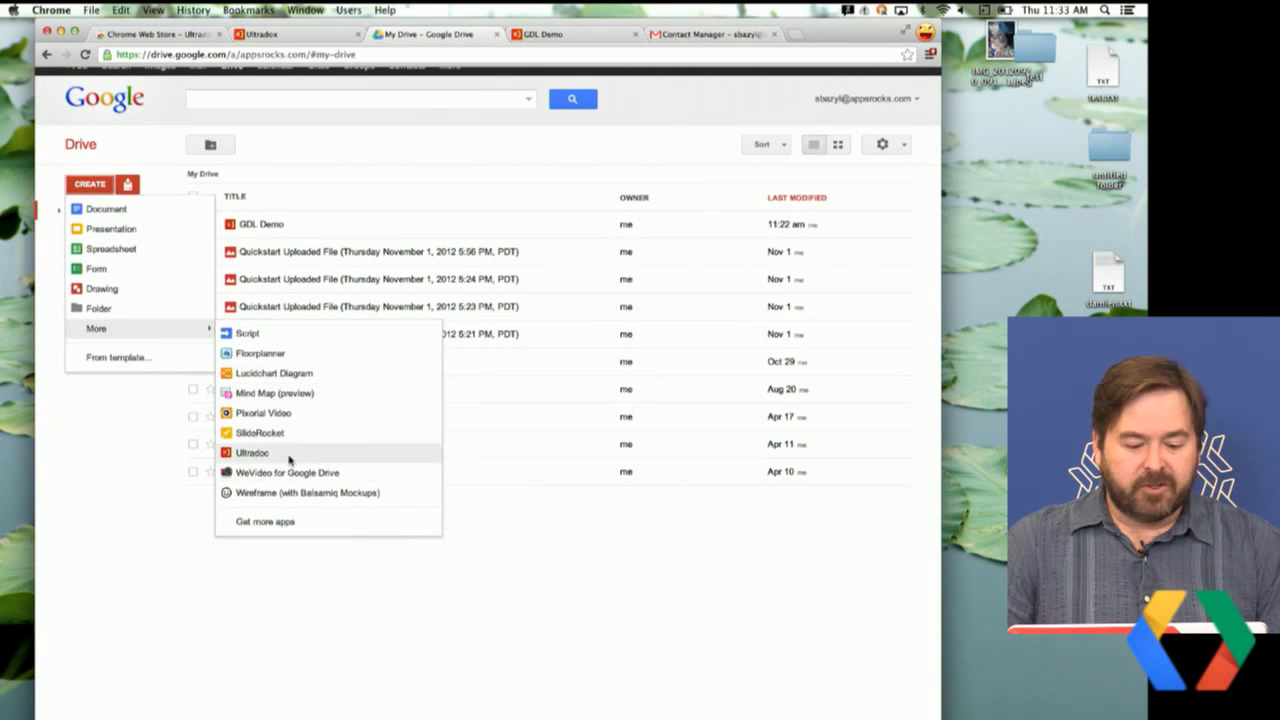
{"action": "left_click", "coordinate": [252, 453]}
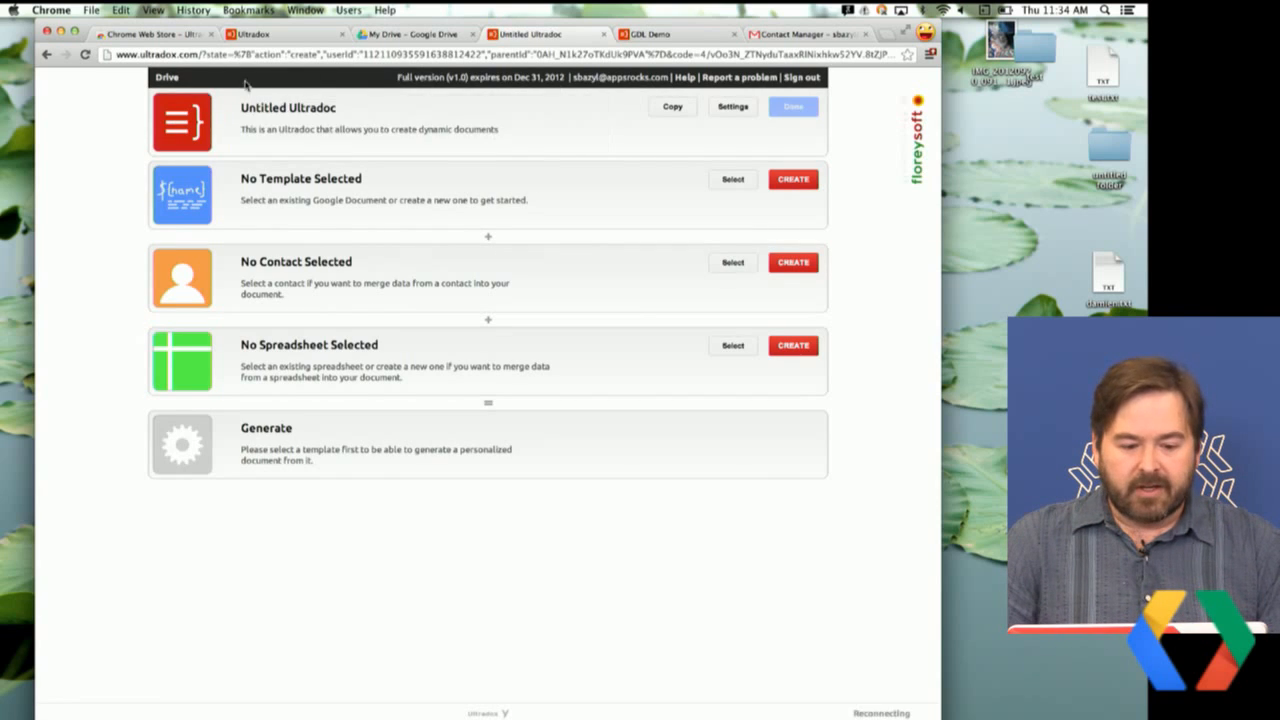
- Rename the untitled Ultradoc to "Another GDL Demo"
{"action": "left_click", "coordinate": [280, 112]}
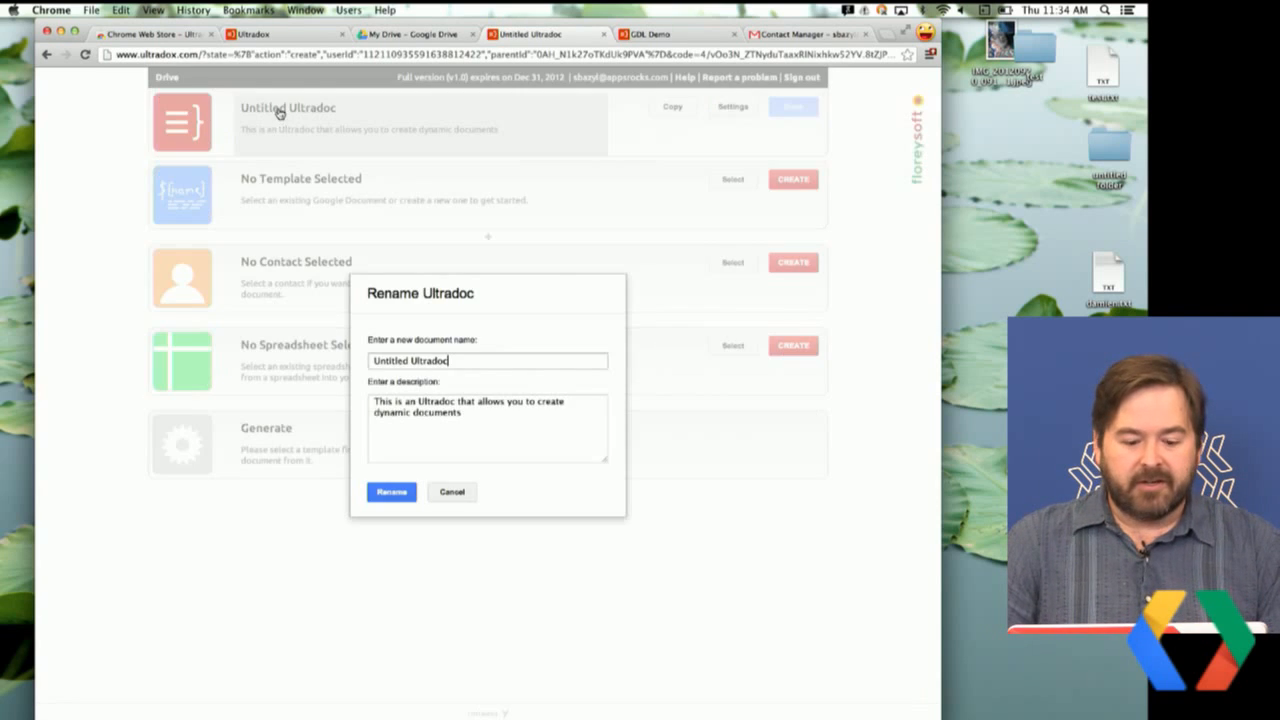
{"action": "triple_click", "coordinate": [435, 360]}
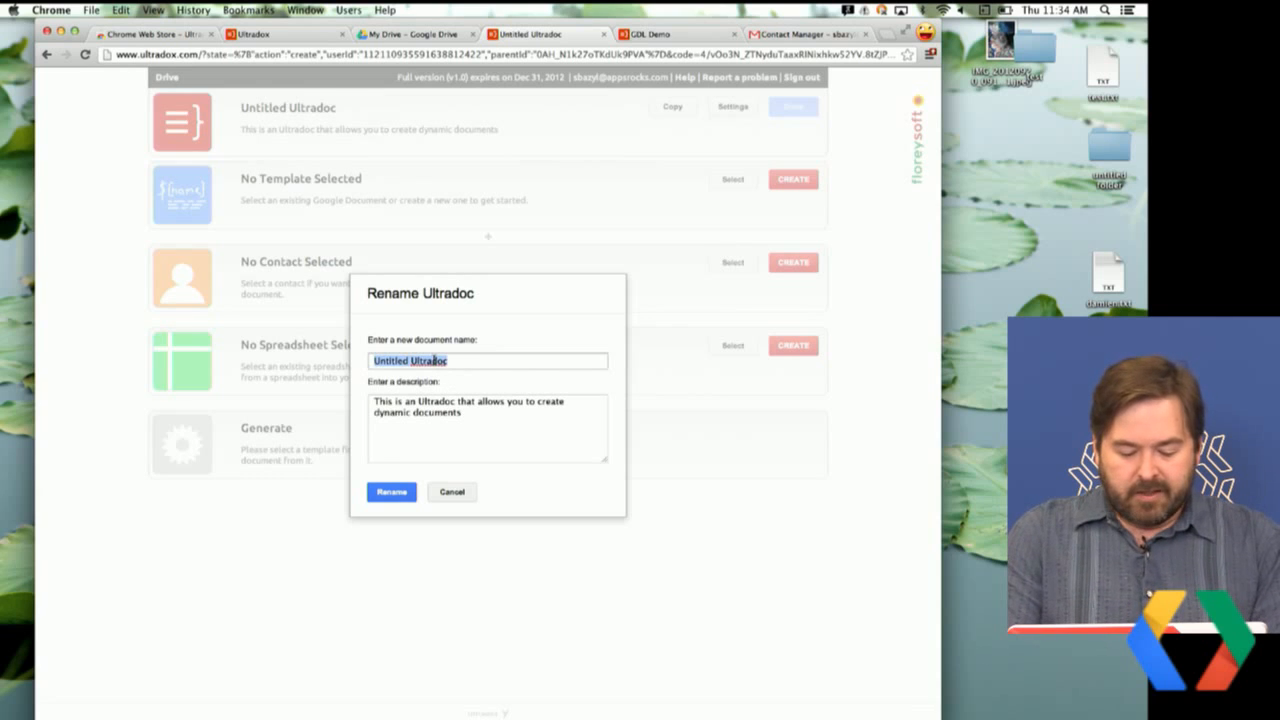
{"action": "type", "text": "Another G"}
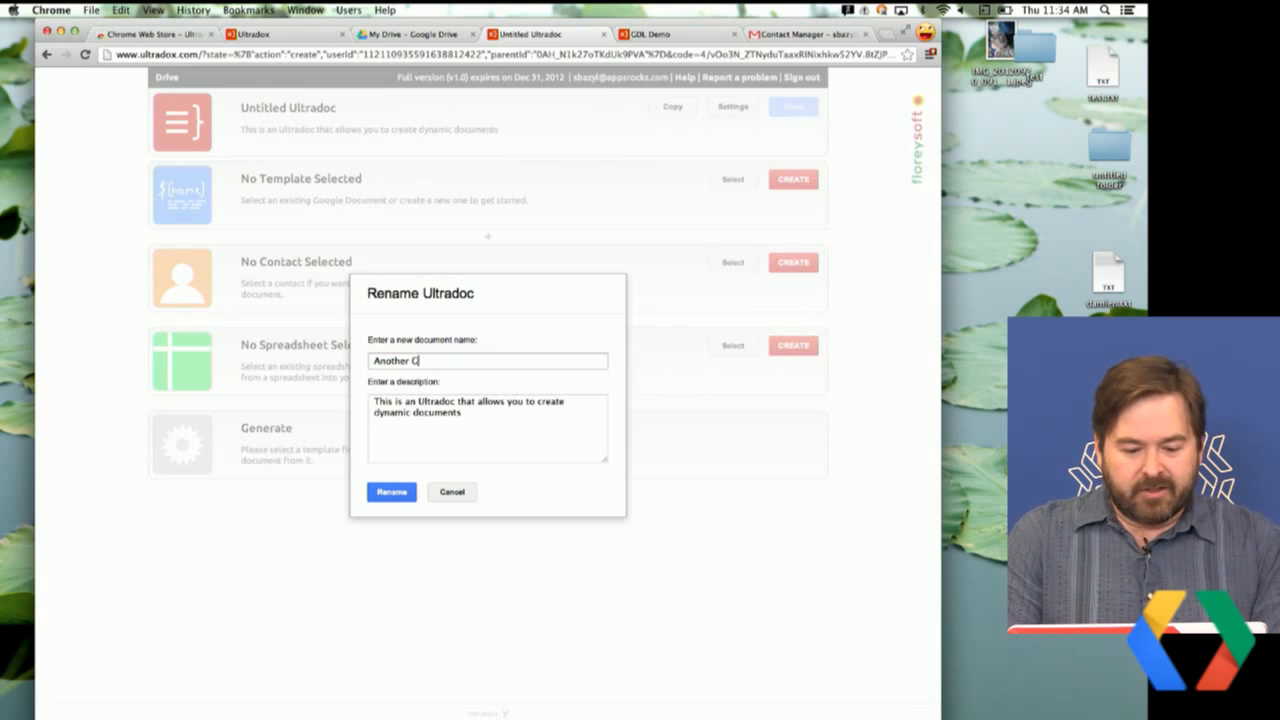
{"action": "type", "text": "DL Demo"}
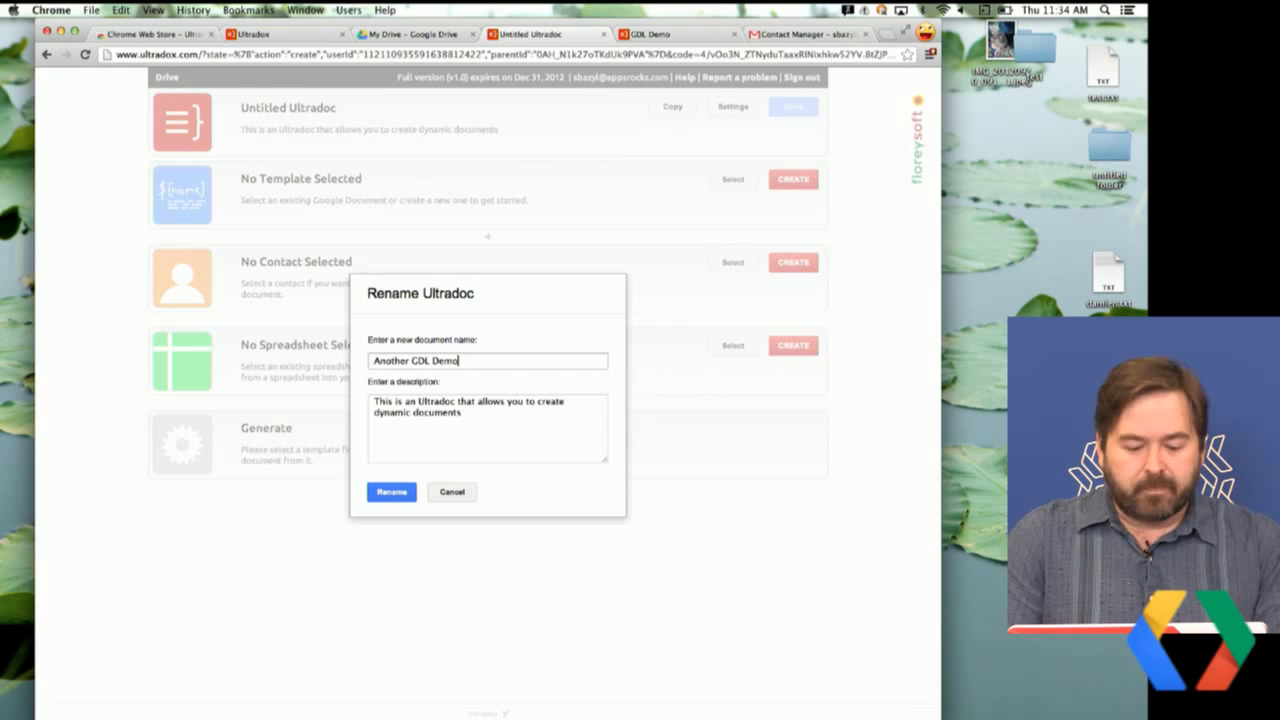
{"action": "left_click", "coordinate": [392, 491]}
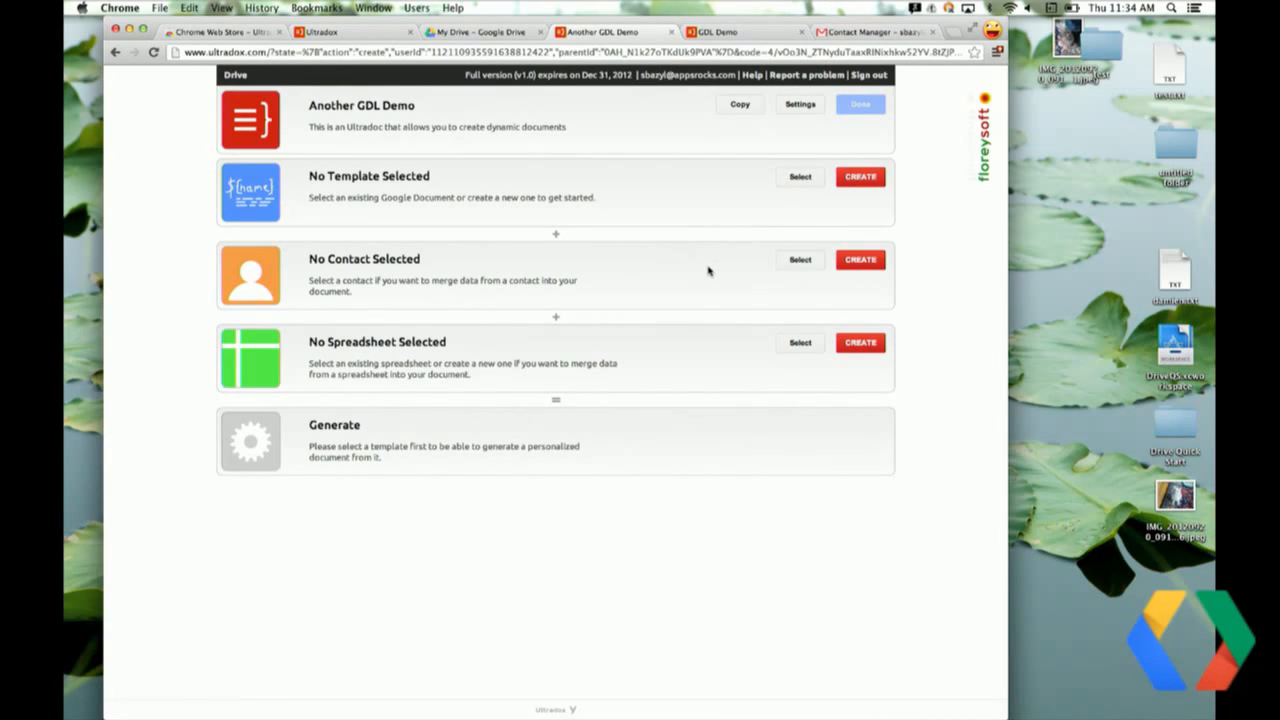
- Add the person listed under Contacts as the Ultradoc's merge contact, using the prefix "to"
{"action": "left_click", "coordinate": [785, 259]}
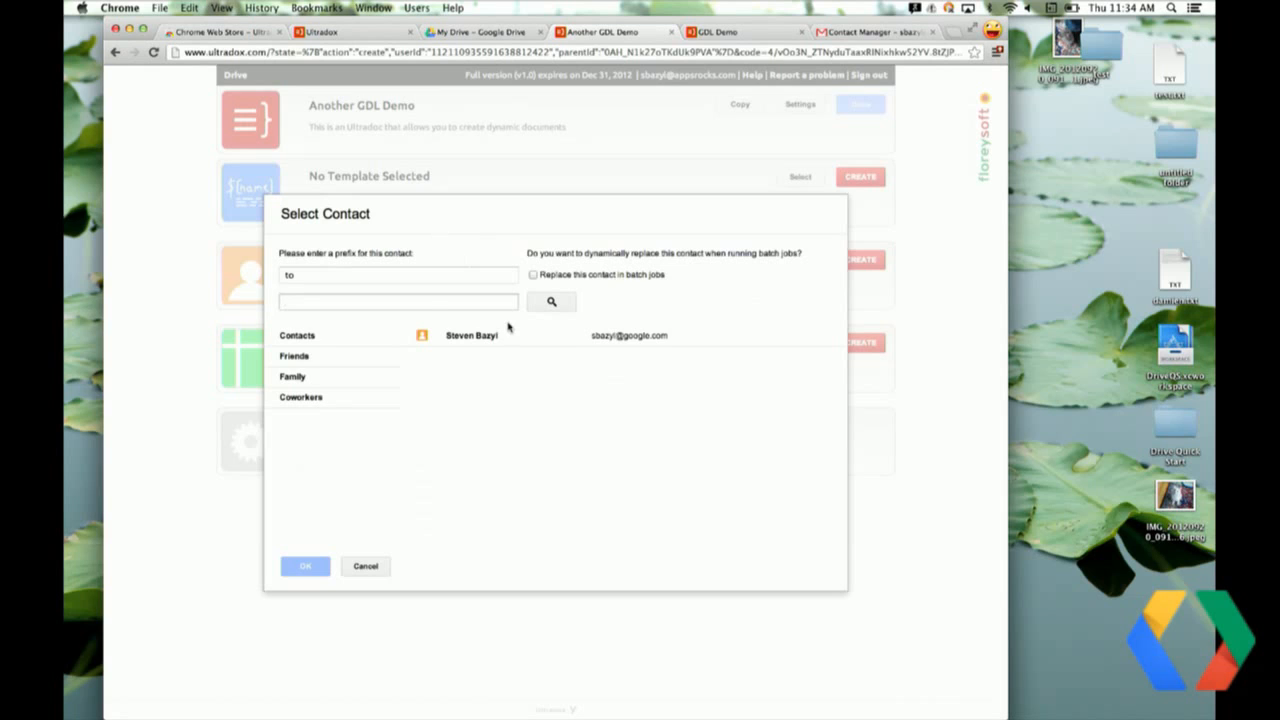
{"action": "left_click", "coordinate": [505, 336]}
{"action": "left_click", "coordinate": [305, 567]}
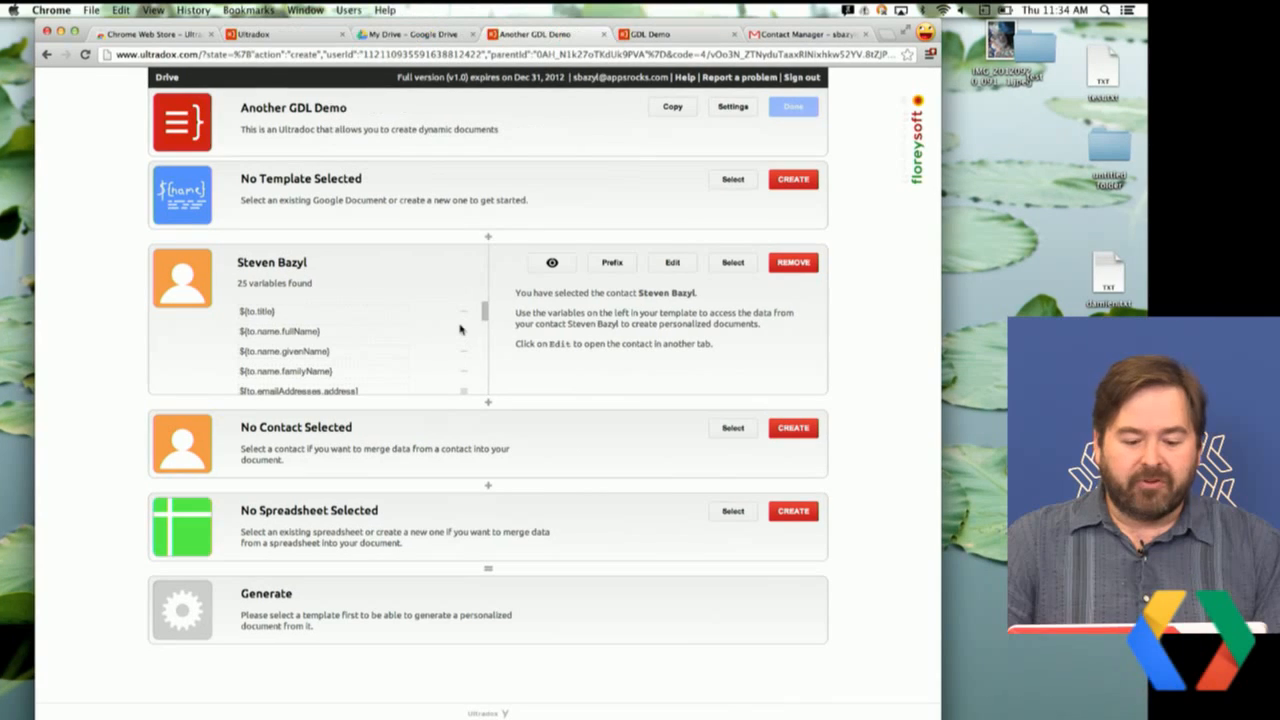
{"action": "left_click_drag", "start_coordinate": [554, 312], "coordinate": [484, 313]}
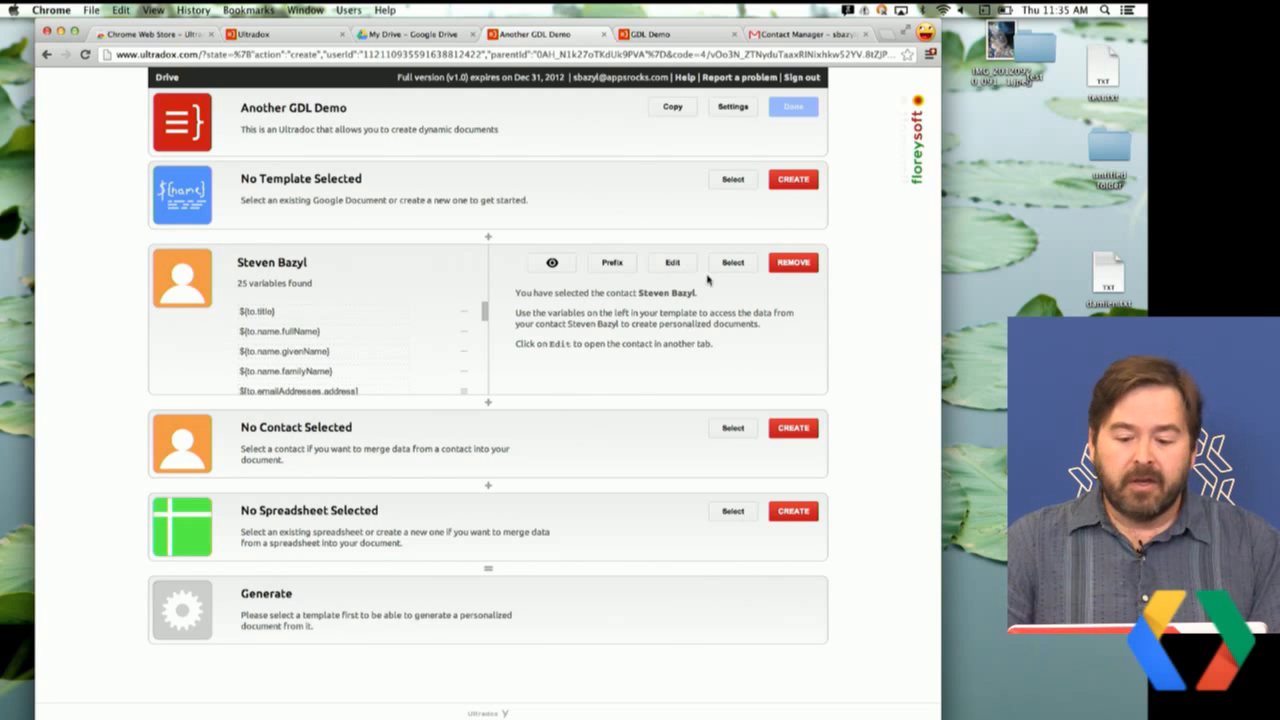
- Create a new template document containing "Dear ${to.name.fullName}," with "Hello!" on a separate line below it
{"action": "left_click", "coordinate": [798, 180]}
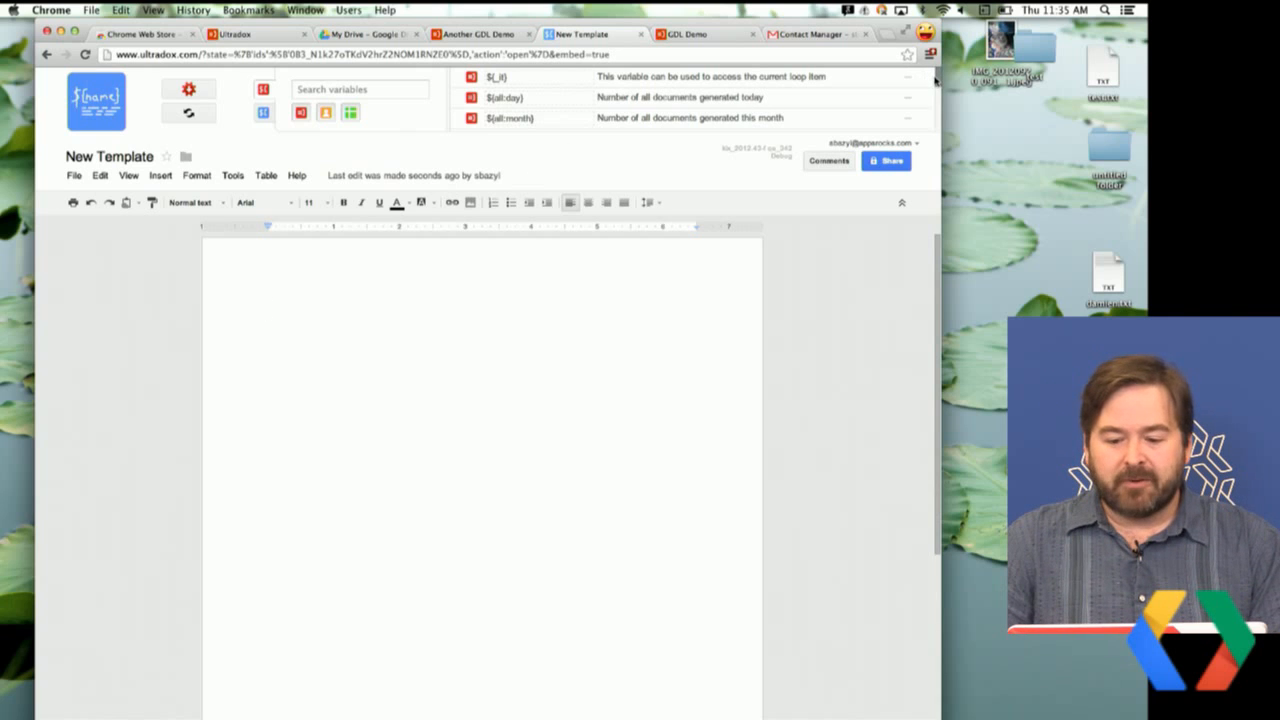
{"action": "mouse_move", "coordinate": [937, 78]}
{"action": "left_mouse_down"}
{"action": "mouse_move", "coordinate": [933, 125]}
{"action": "mouse_move", "coordinate": [922, 71]}
{"action": "left_mouse_up"}
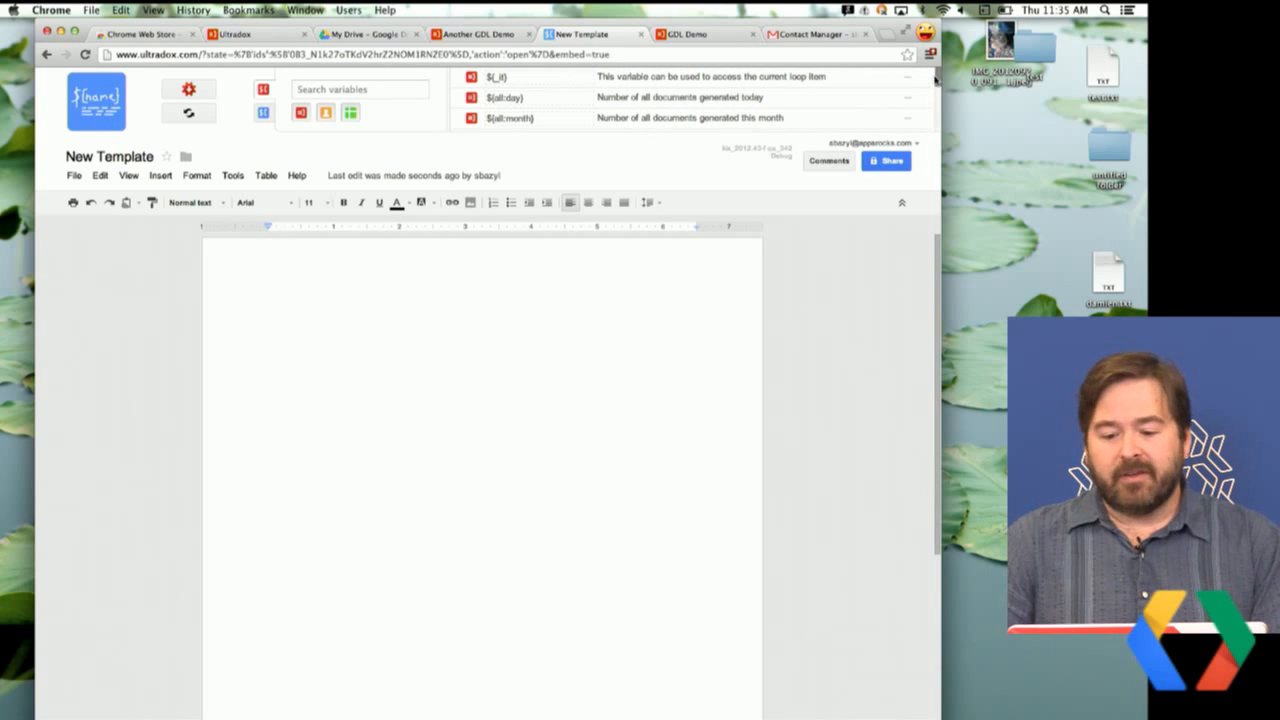
{"action": "mouse_move", "coordinate": [936, 76]}
{"action": "left_mouse_down"}
{"action": "mouse_move", "coordinate": [936, 120]}
{"action": "mouse_move", "coordinate": [930, 72]}
{"action": "left_mouse_up"}
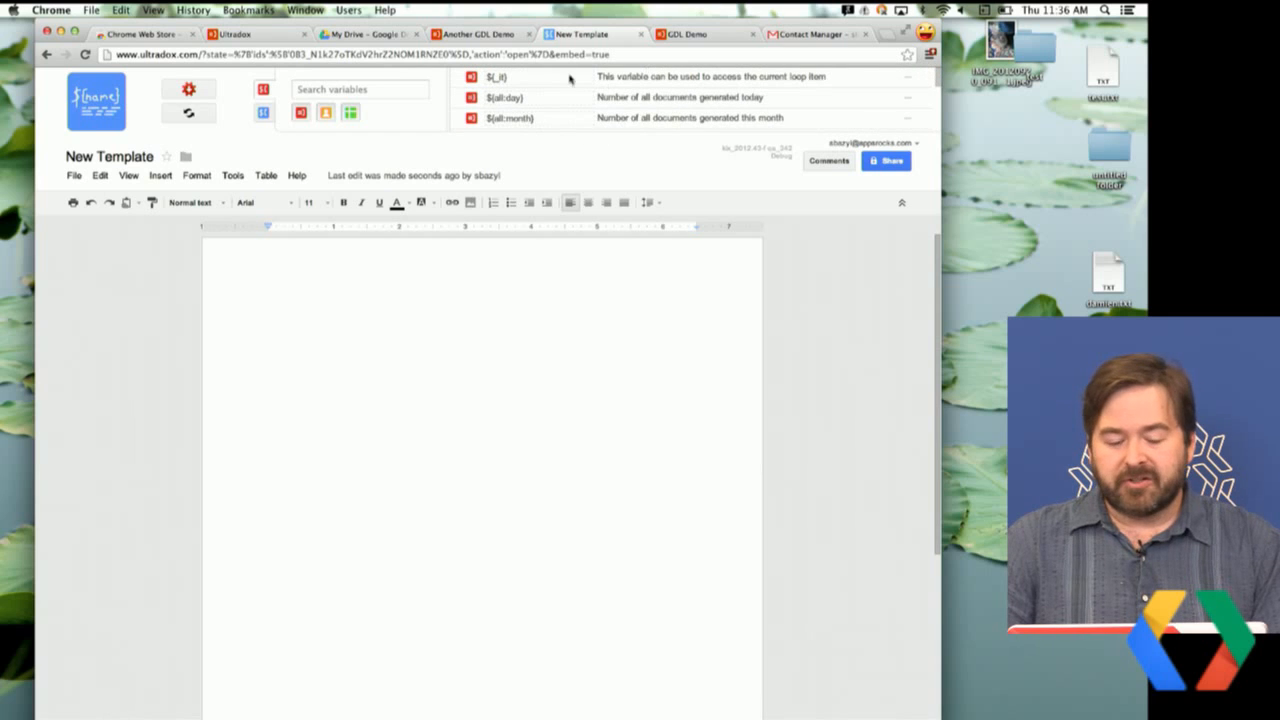
{"action": "left_click", "coordinate": [496, 333]}
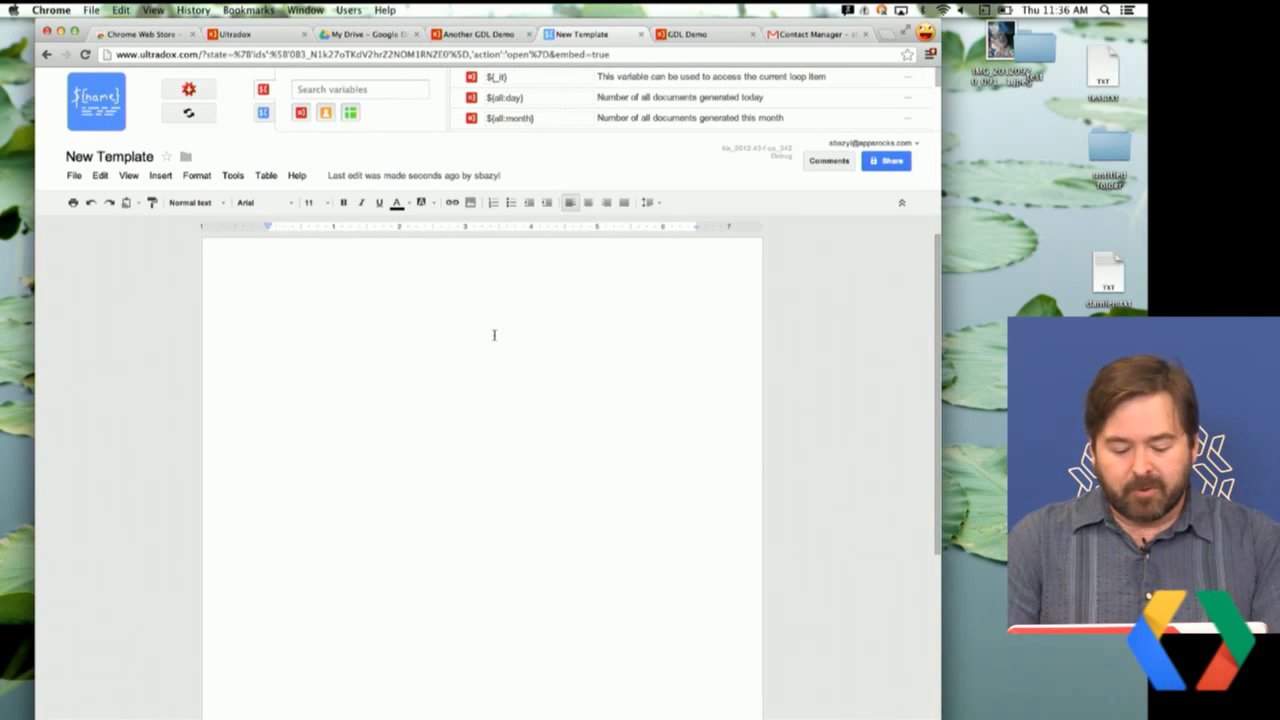
{"action": "type", "text": "Dear ${to.name.fullName},"}
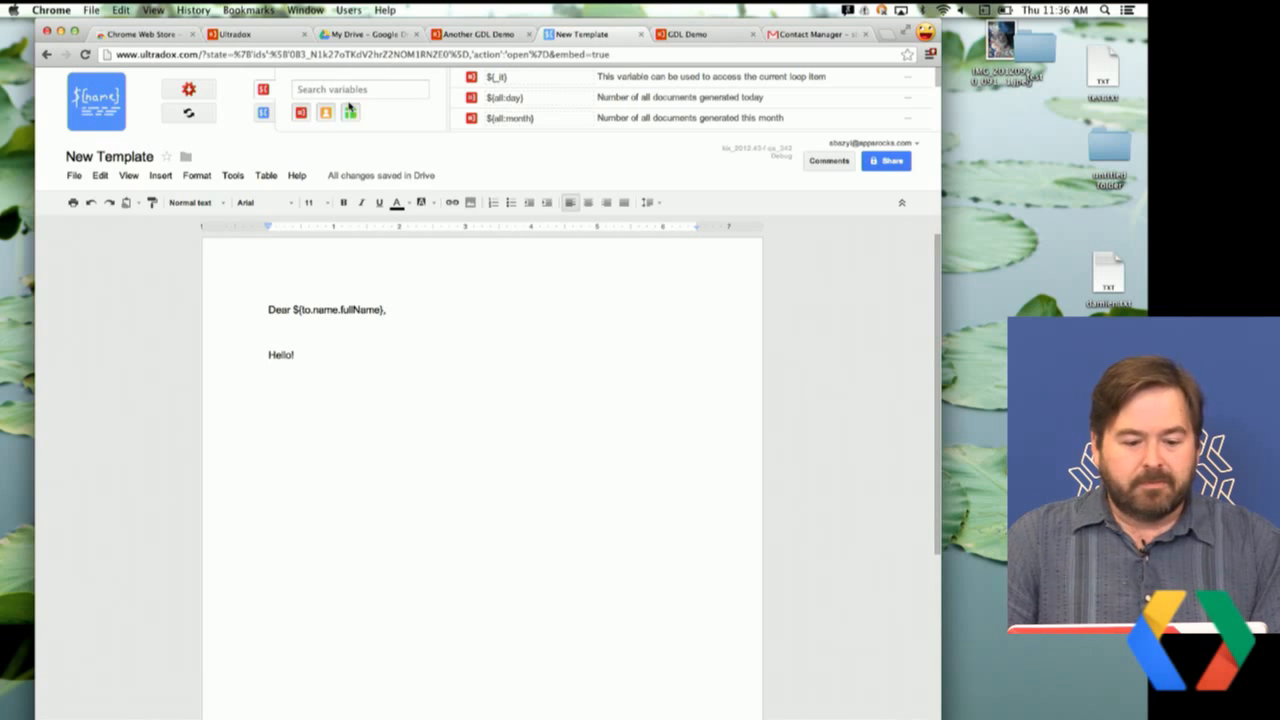
- Preview the document generated from the template and check the merged greeting line
{"action": "left_click", "coordinate": [187, 92]}
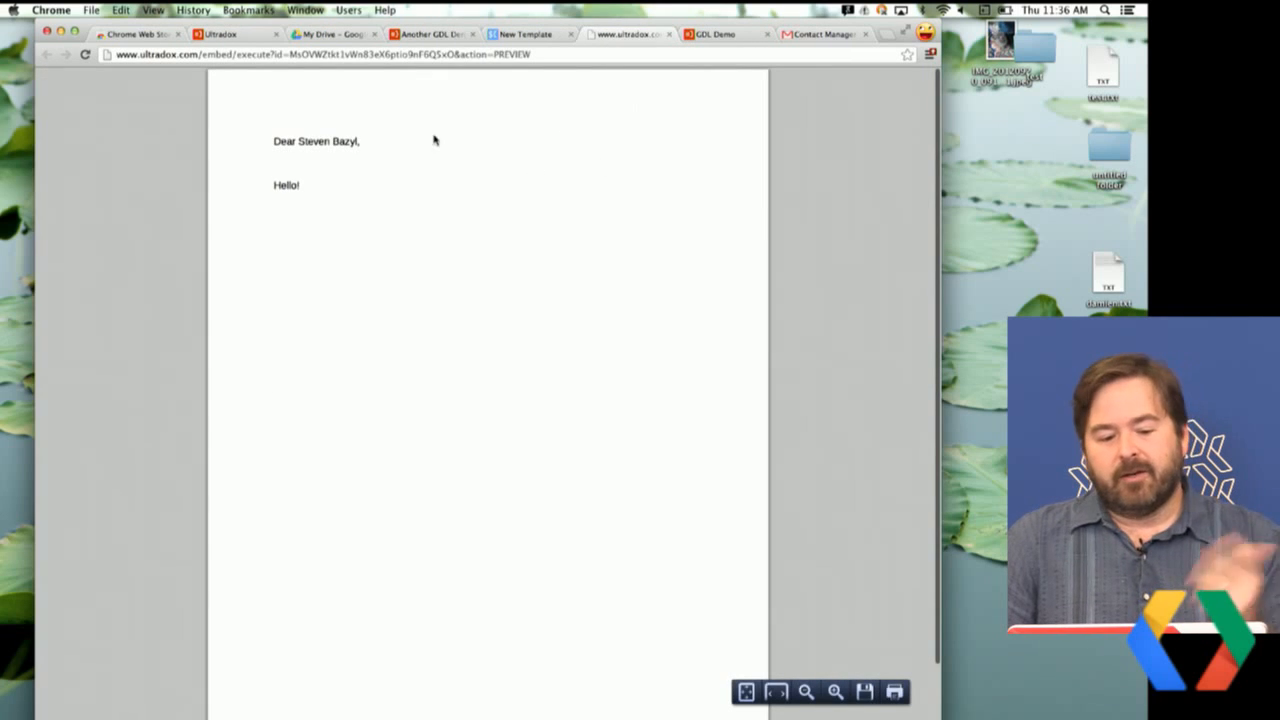
{"action": "left_click_drag", "start_coordinate": [276, 141], "coordinate": [389, 138]}
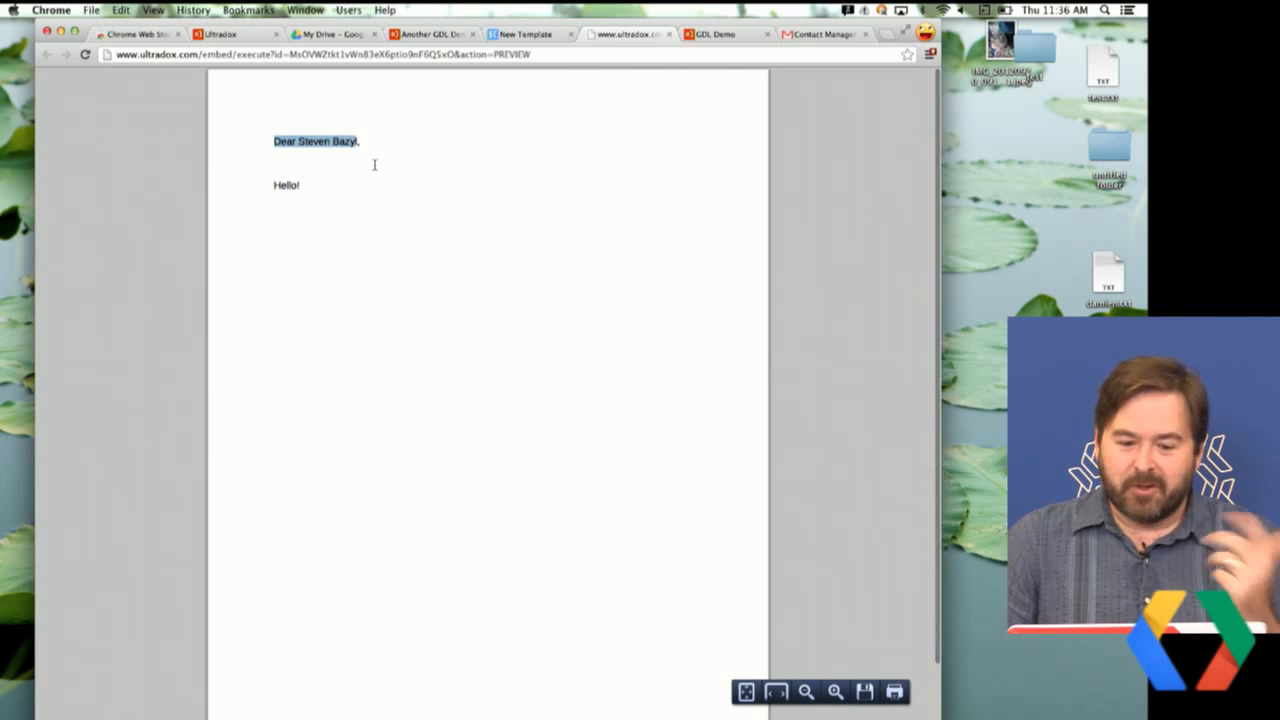
{"action": "left_click", "coordinate": [525, 35]}
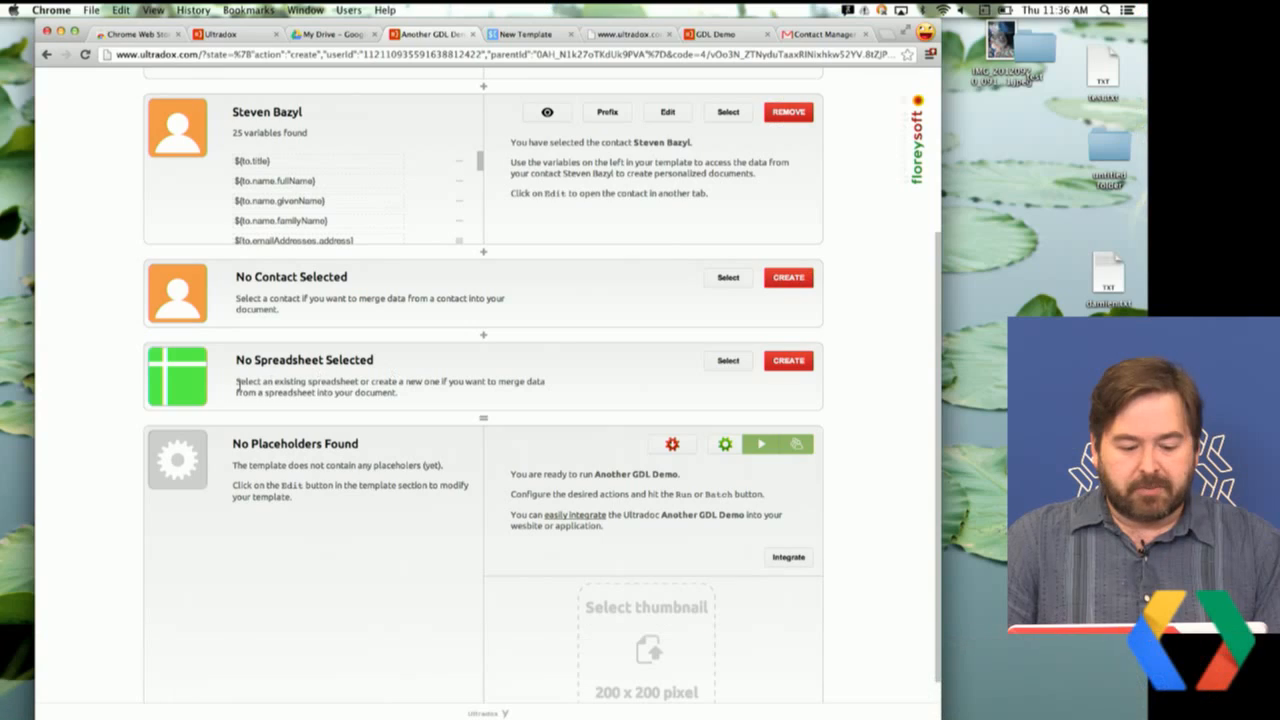
- Create a new merge spreadsheet for the Ultradoc, enter the headers Task in A1 and Hours in B1, and dismiss the comments notice
{"action": "left_click", "coordinate": [784, 362]}
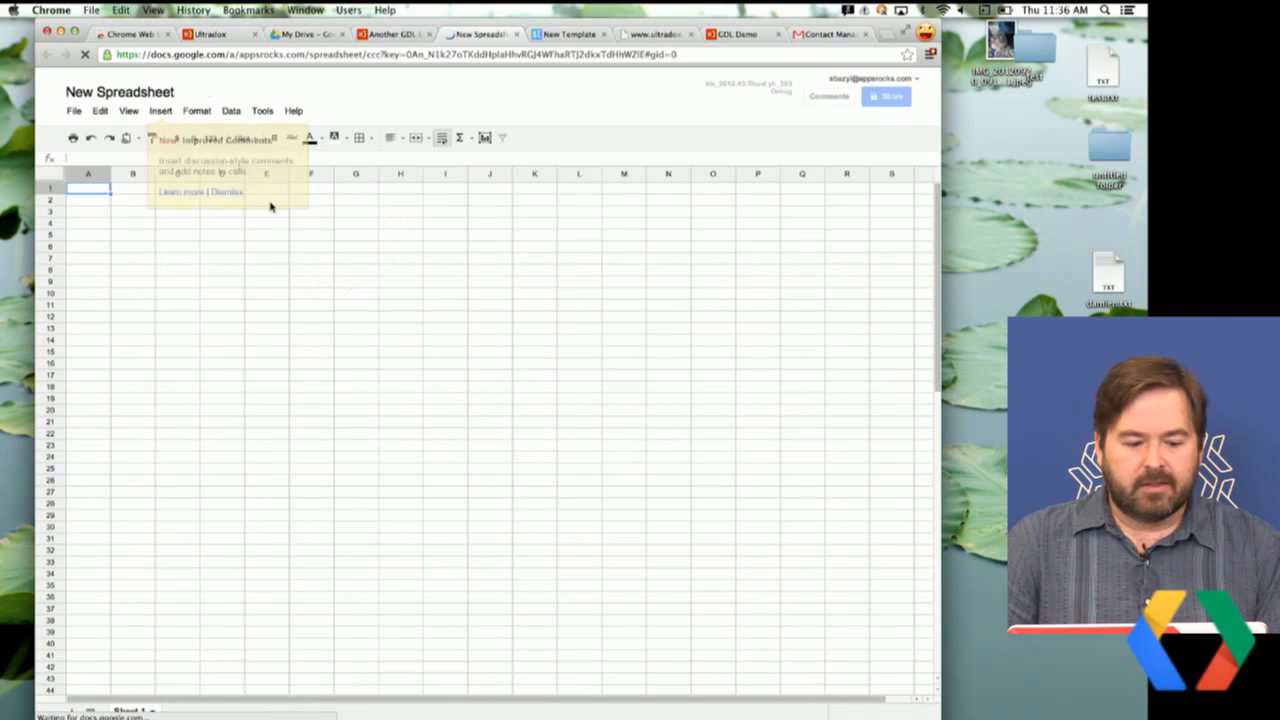
{"action": "left_click", "coordinate": [80, 204]}
{"action": "left_click", "coordinate": [82, 187]}
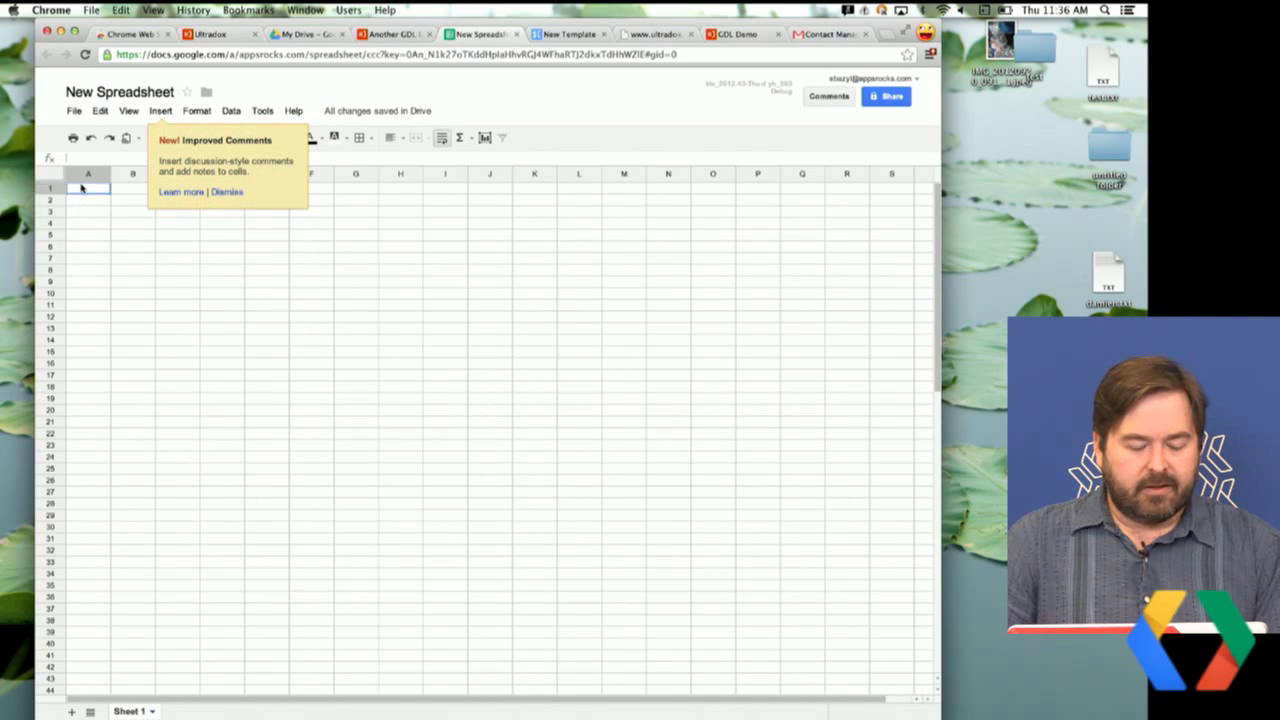
{"action": "type", "text": "amou"}
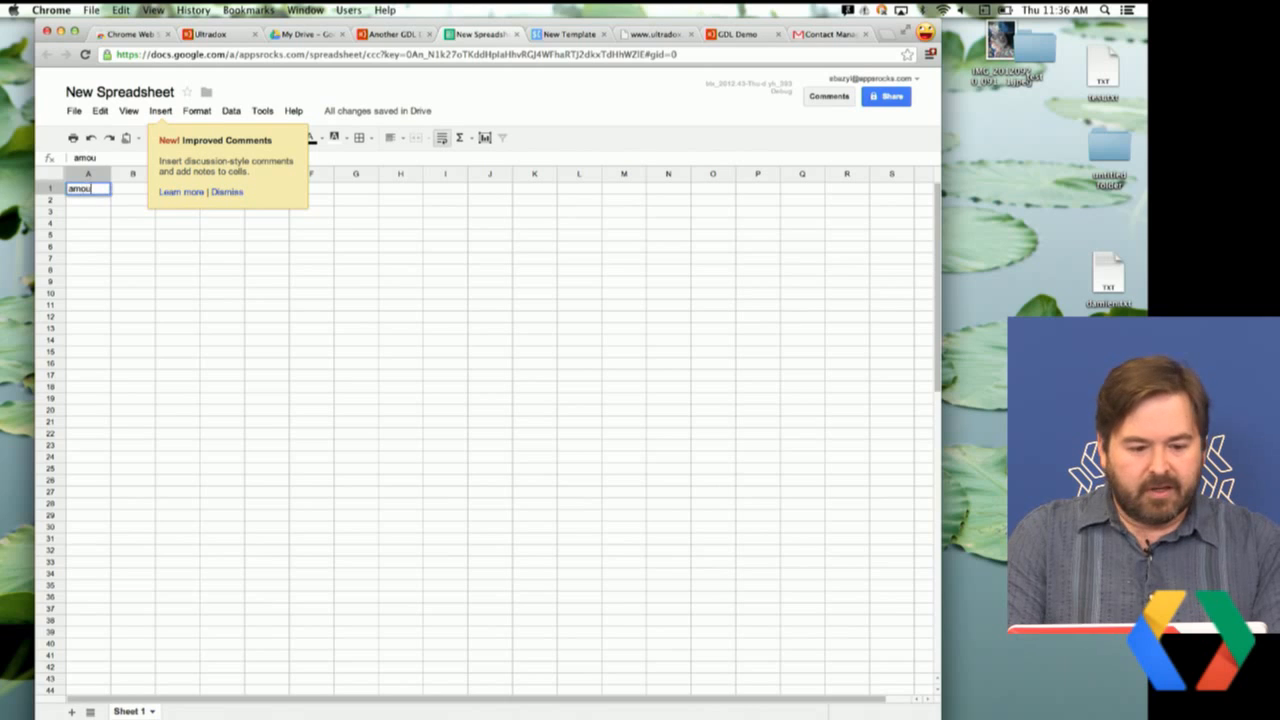
{"action": "type", "text": "Task"}
{"action": "key", "text": "Tab"}
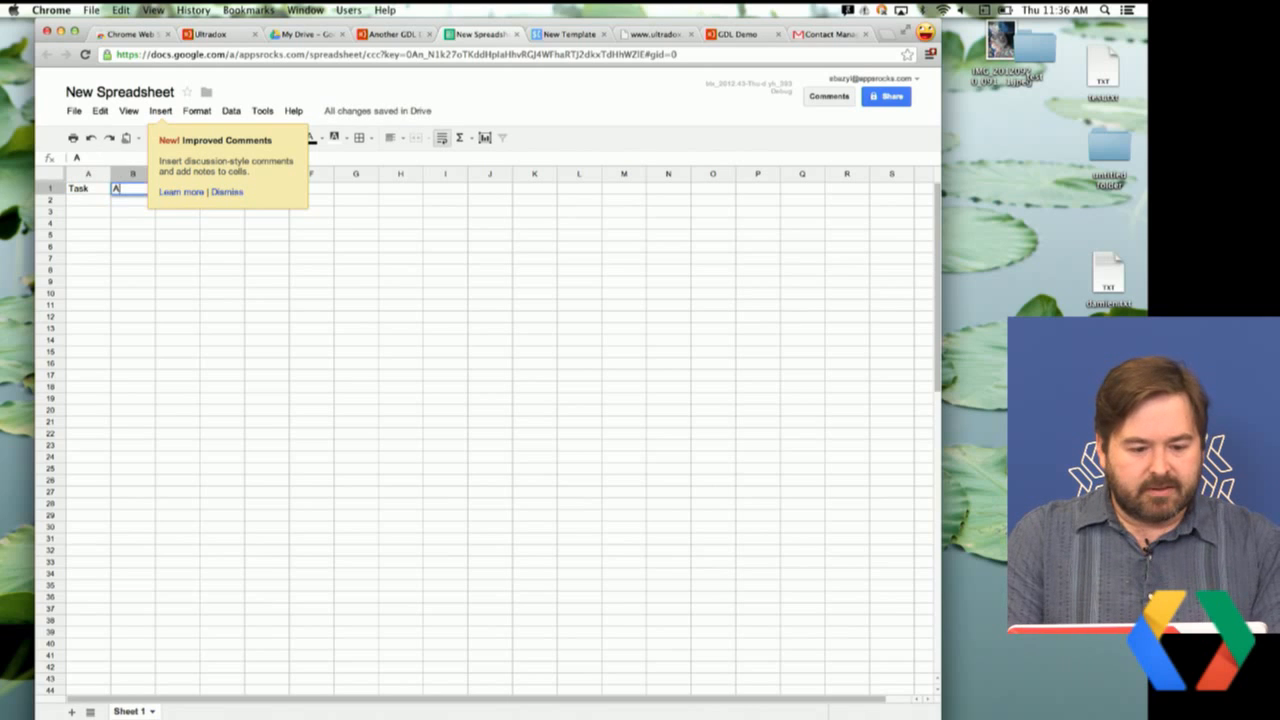
{"action": "type", "text": "Hours"}
{"action": "key", "text": "Tab"}
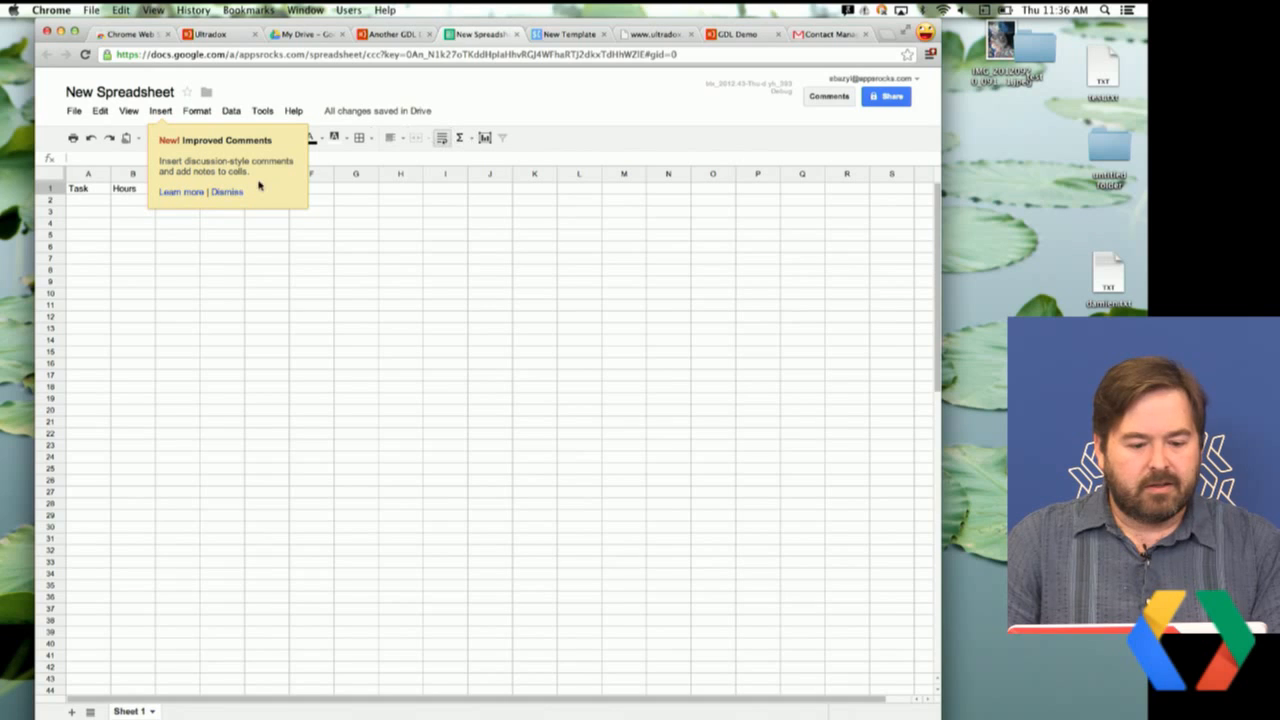
{"action": "left_click", "coordinate": [228, 193]}
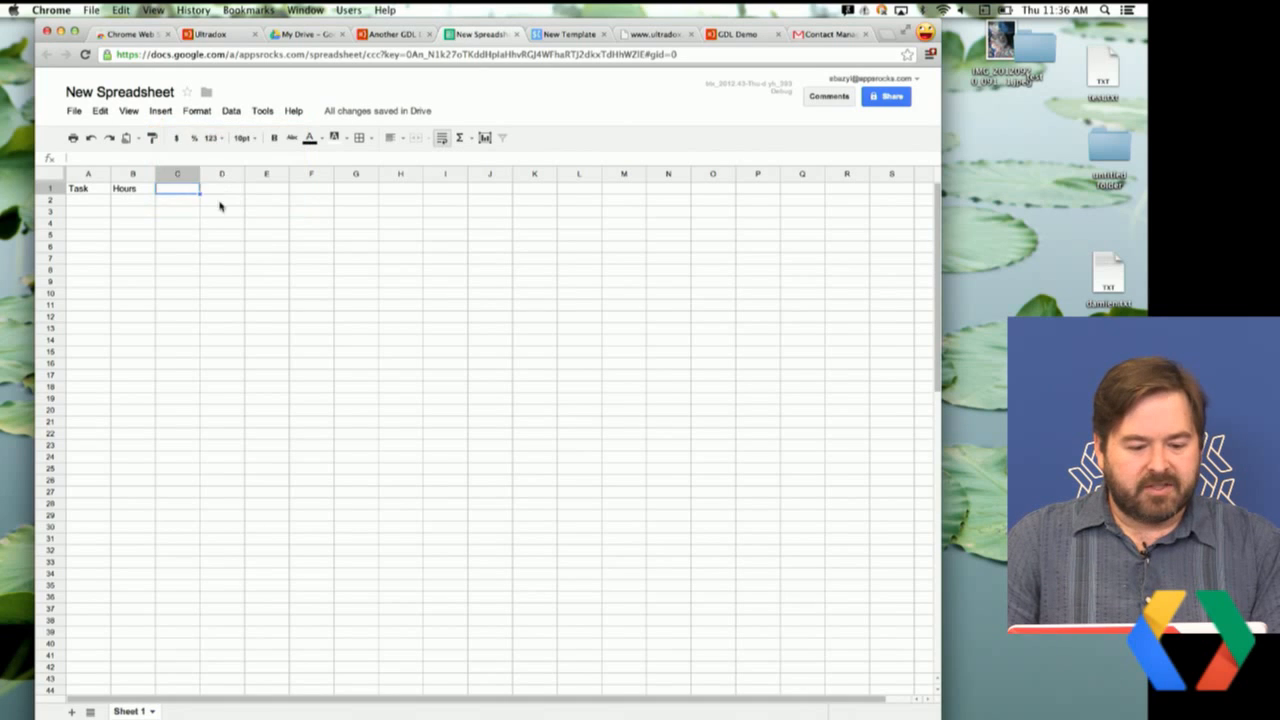
- Fill row 2 of the spreadsheet with the task "Clean house" and 3 hours
{"action": "left_click", "coordinate": [90, 200]}
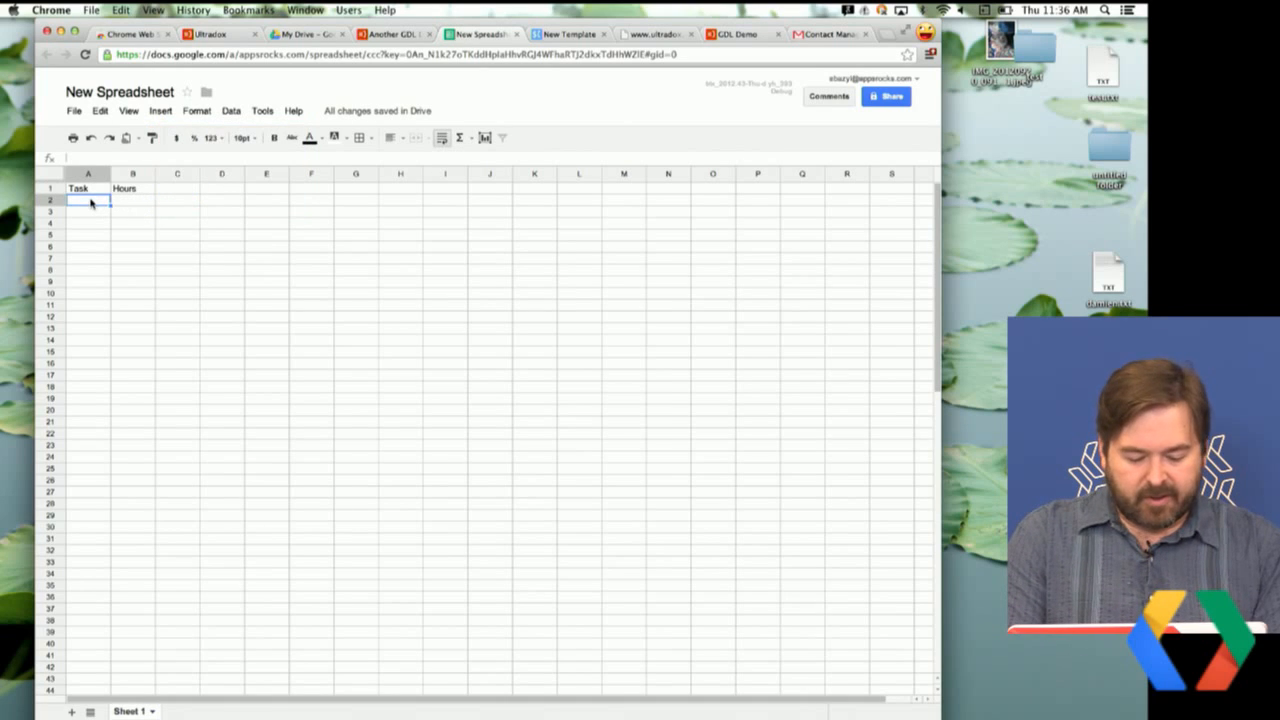
{"action": "type", "text": "Clean house"}
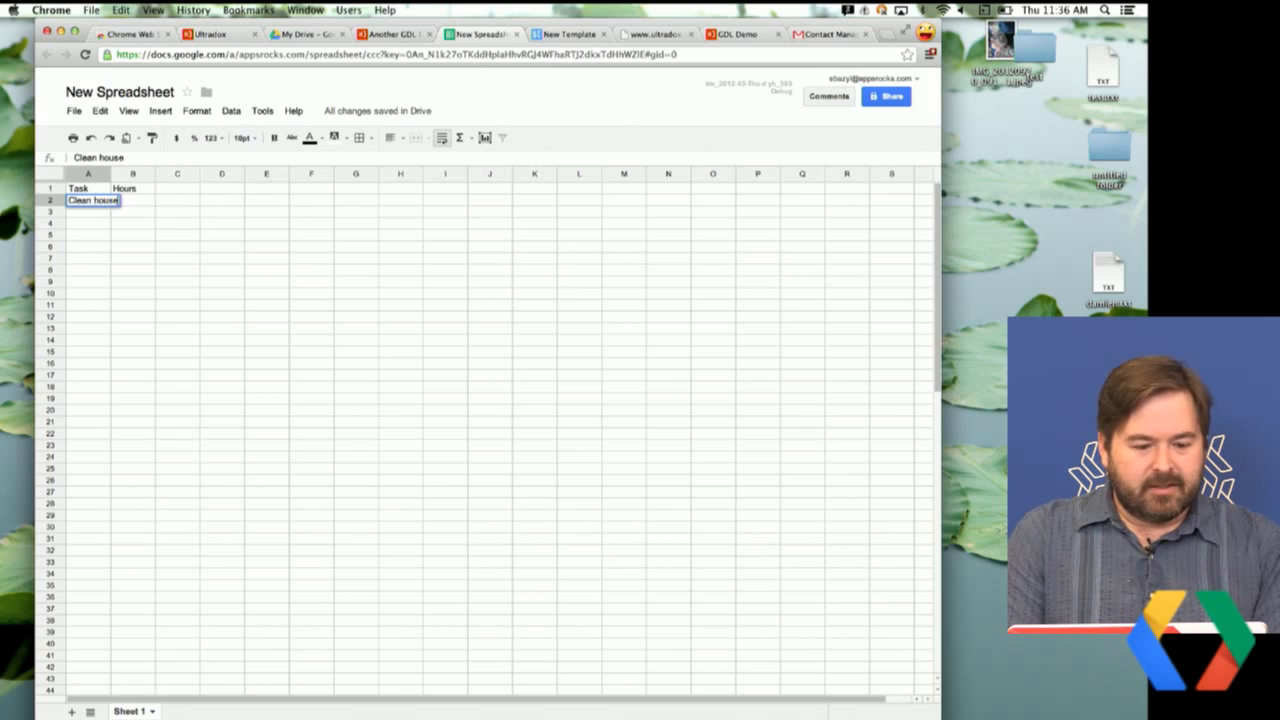
{"action": "key", "text": "Tab"}
{"action": "type", "text": "1"}
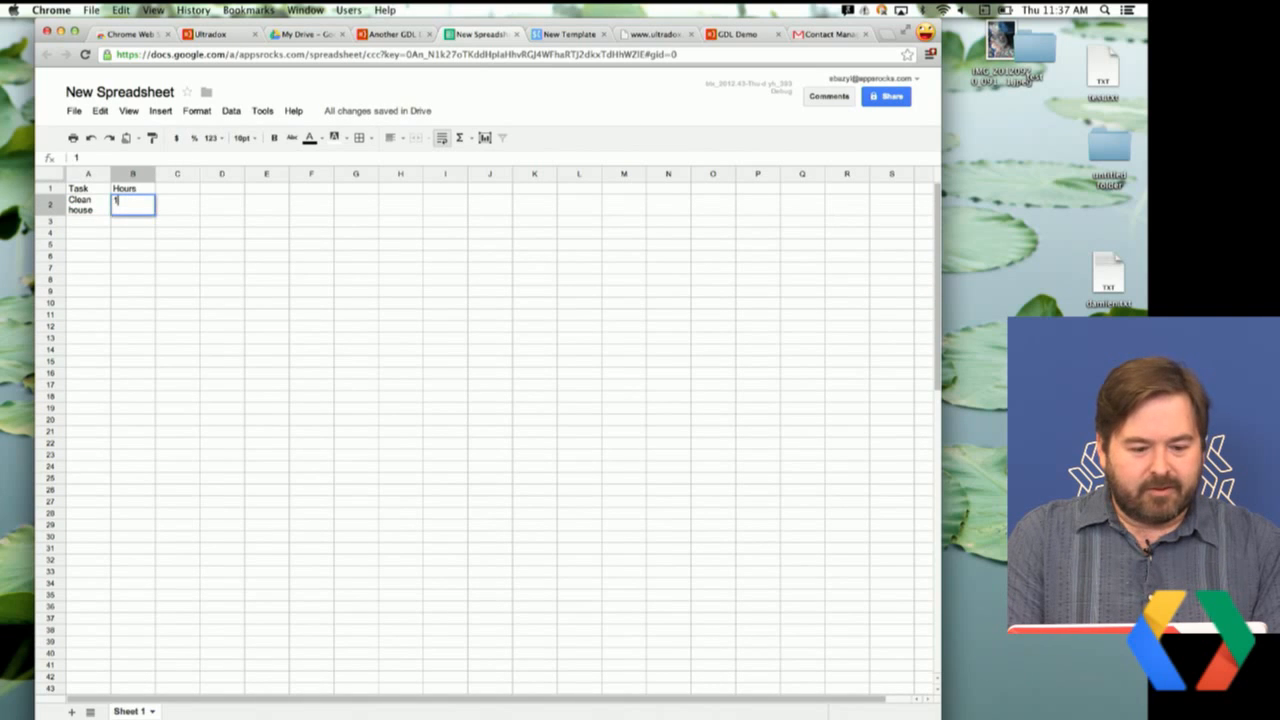
{"action": "key", "text": "Tab"}
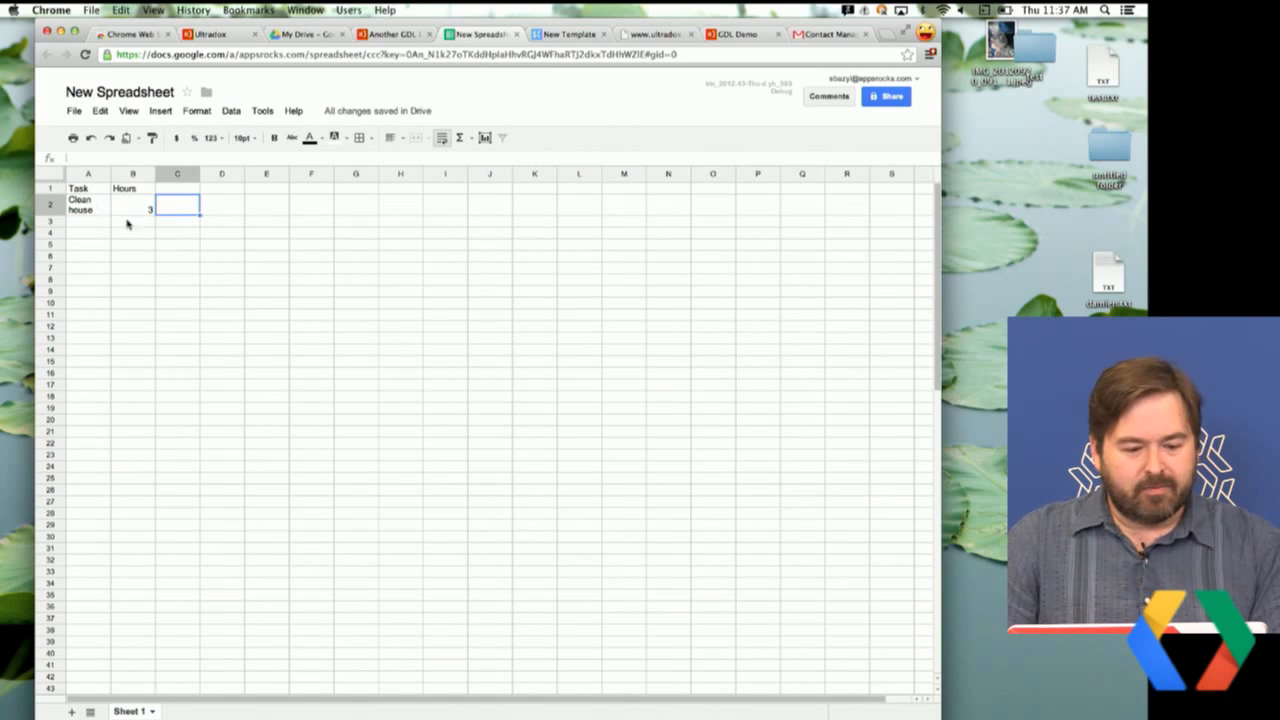
- Add the header Amount in C1 of the merge spreadsheet and enter 50 below it in C2
{"action": "left_click", "coordinate": [169, 192]}
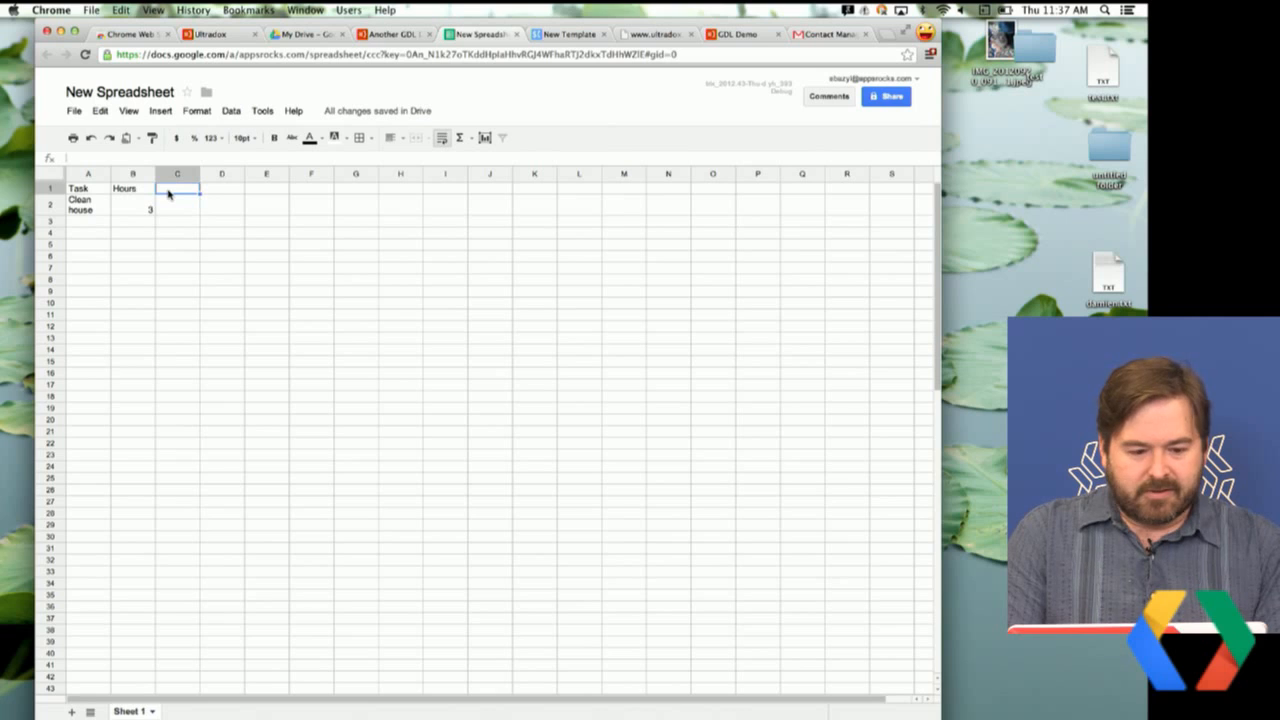
{"action": "type", "text": "Amount"}
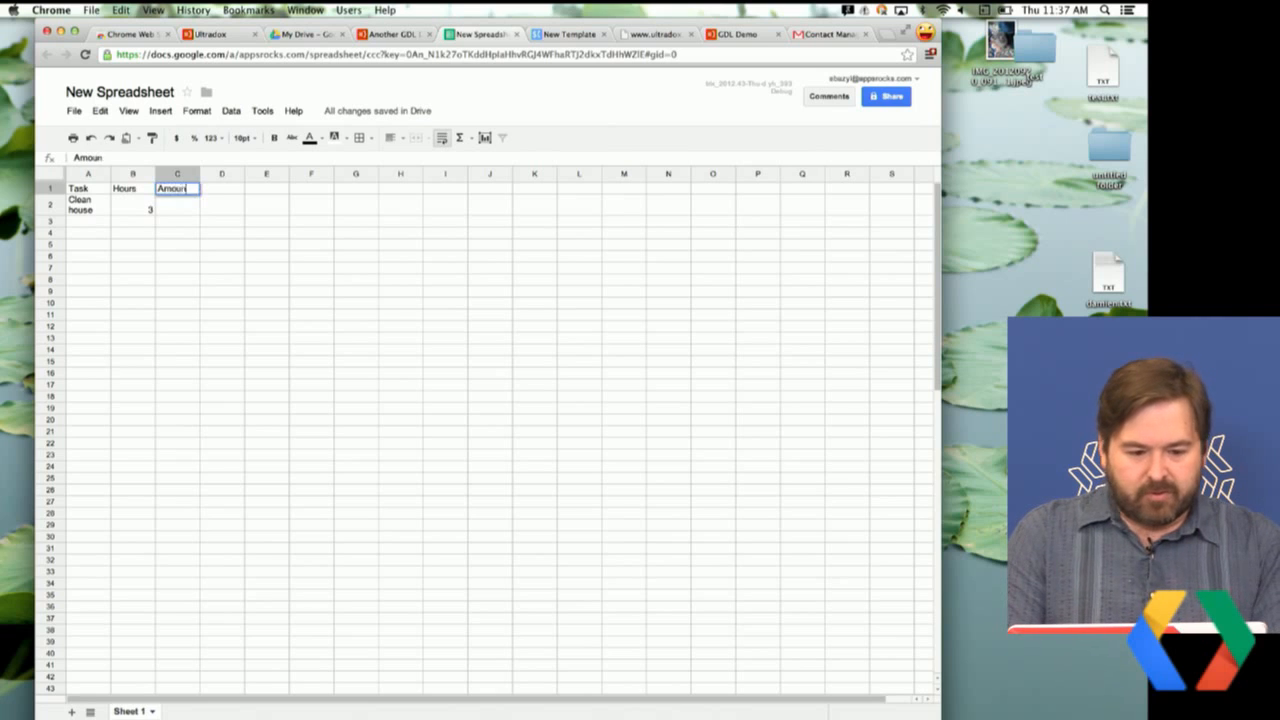
{"action": "key", "text": "Return"}
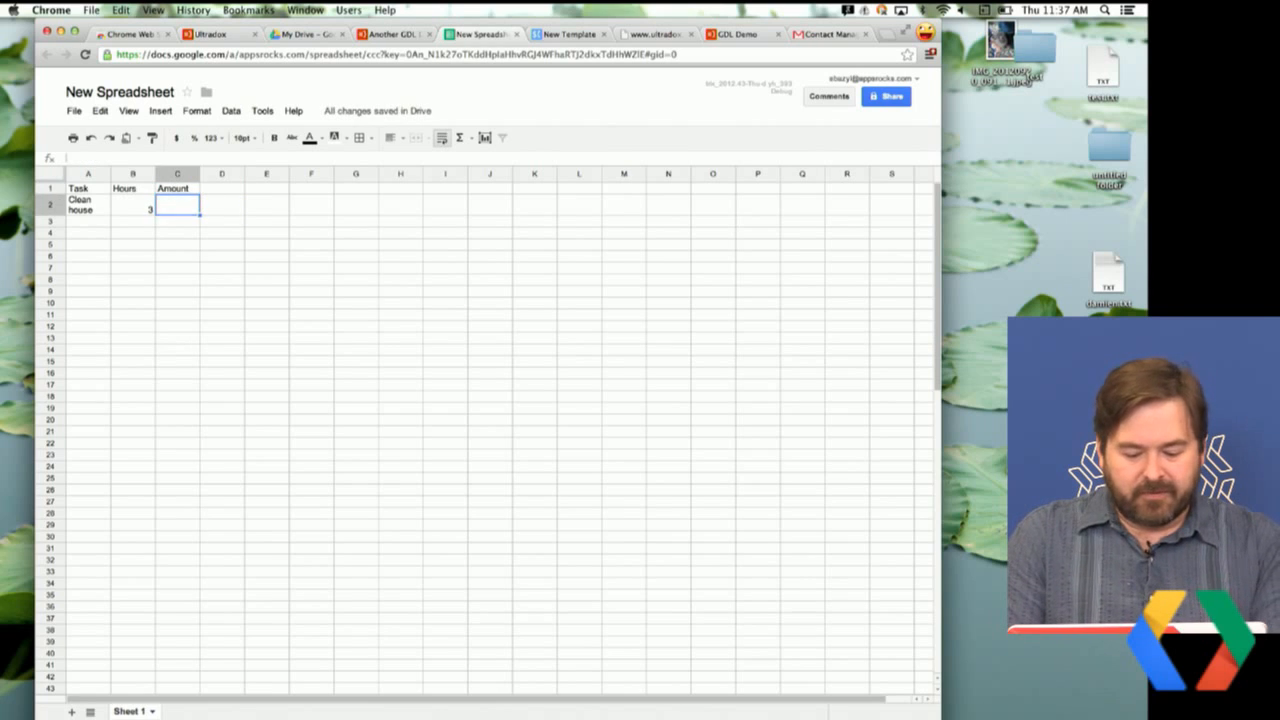
{"action": "type", "text": "60"}
{"action": "key", "text": "Tab"}
{"action": "left_click", "coordinate": [213, 291]}
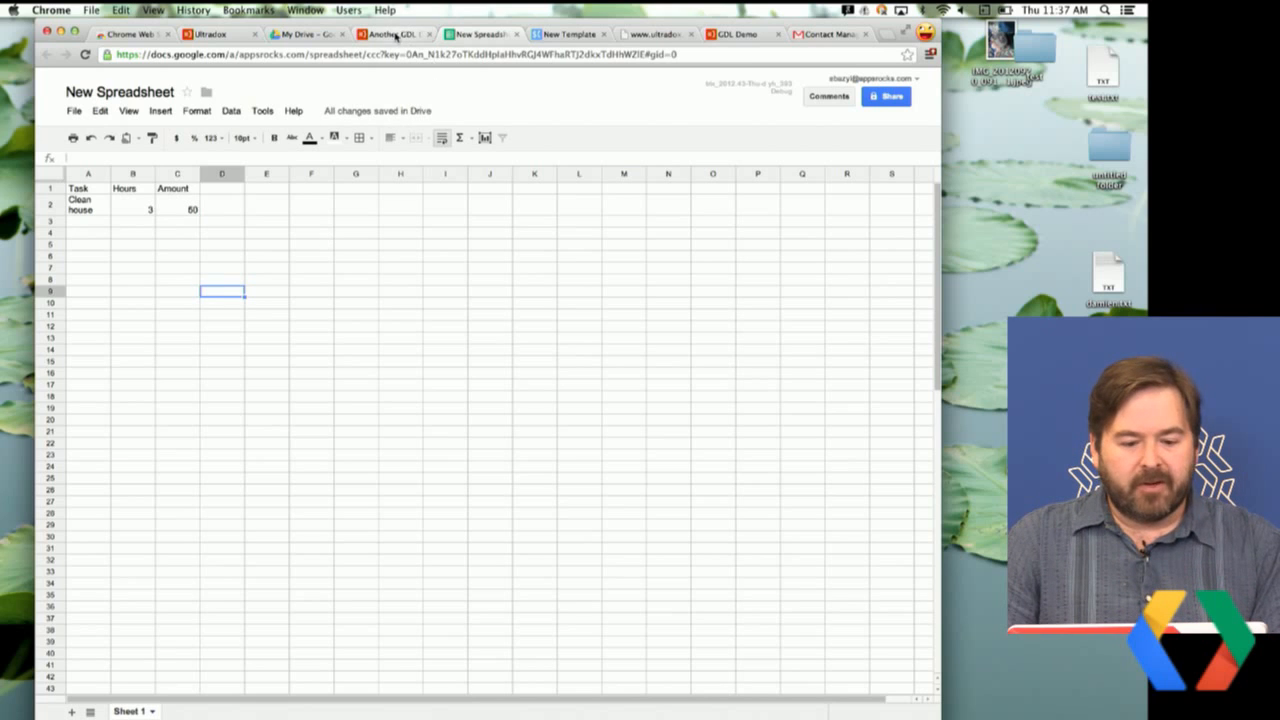
- Compare the spreadsheet variables listed in the Ultradoc with the column headers in the merge spreadsheet
{"action": "left_click", "coordinate": [392, 34]}
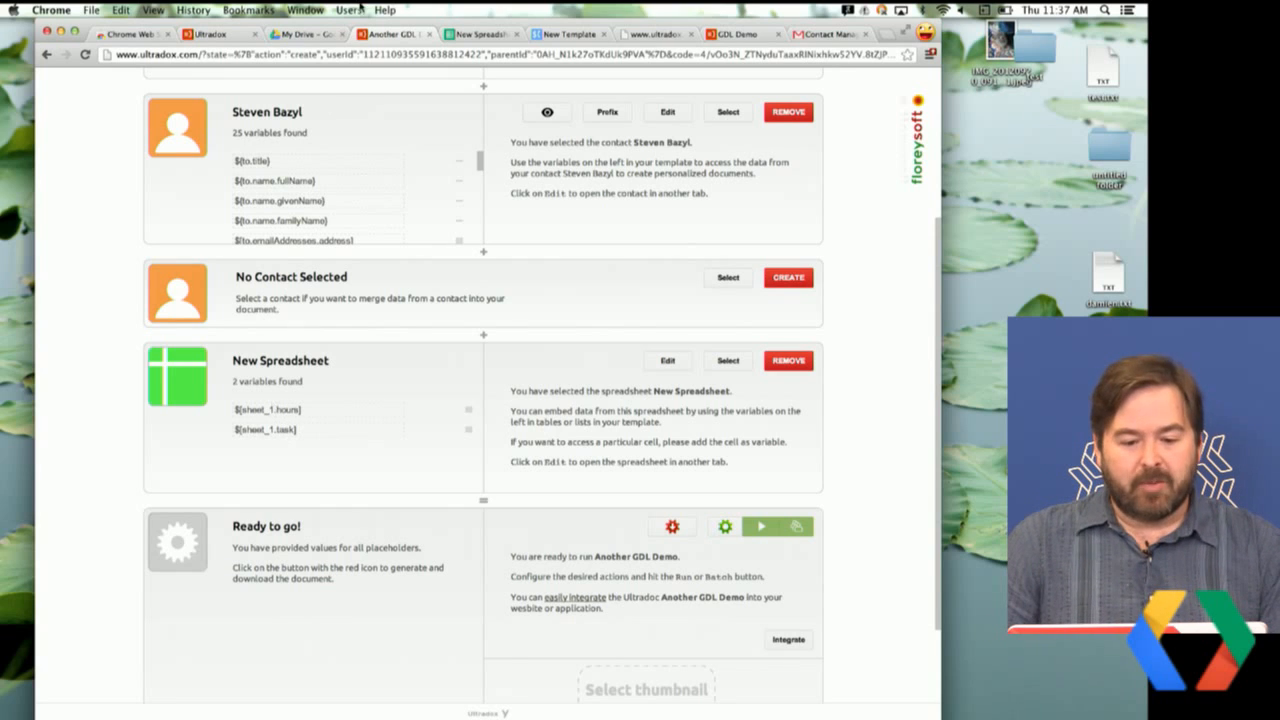
{"action": "left_click", "coordinate": [461, 37]}
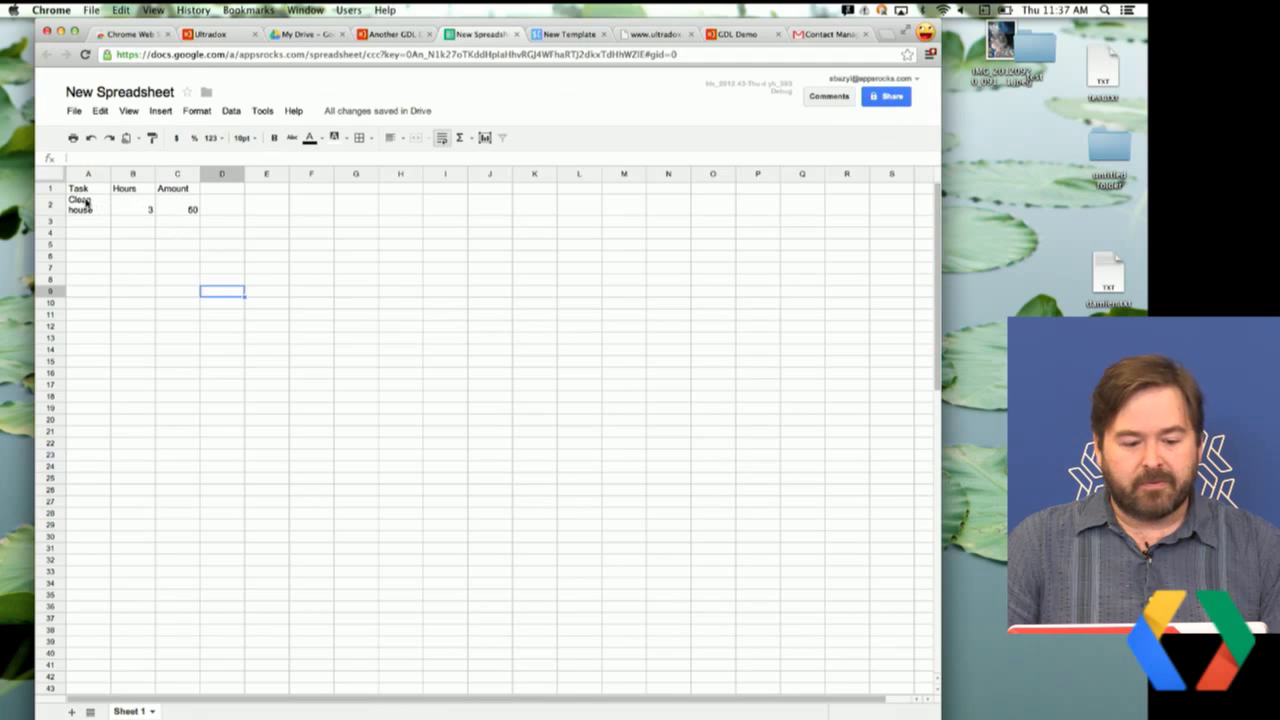
{"action": "left_click", "coordinate": [402, 33]}
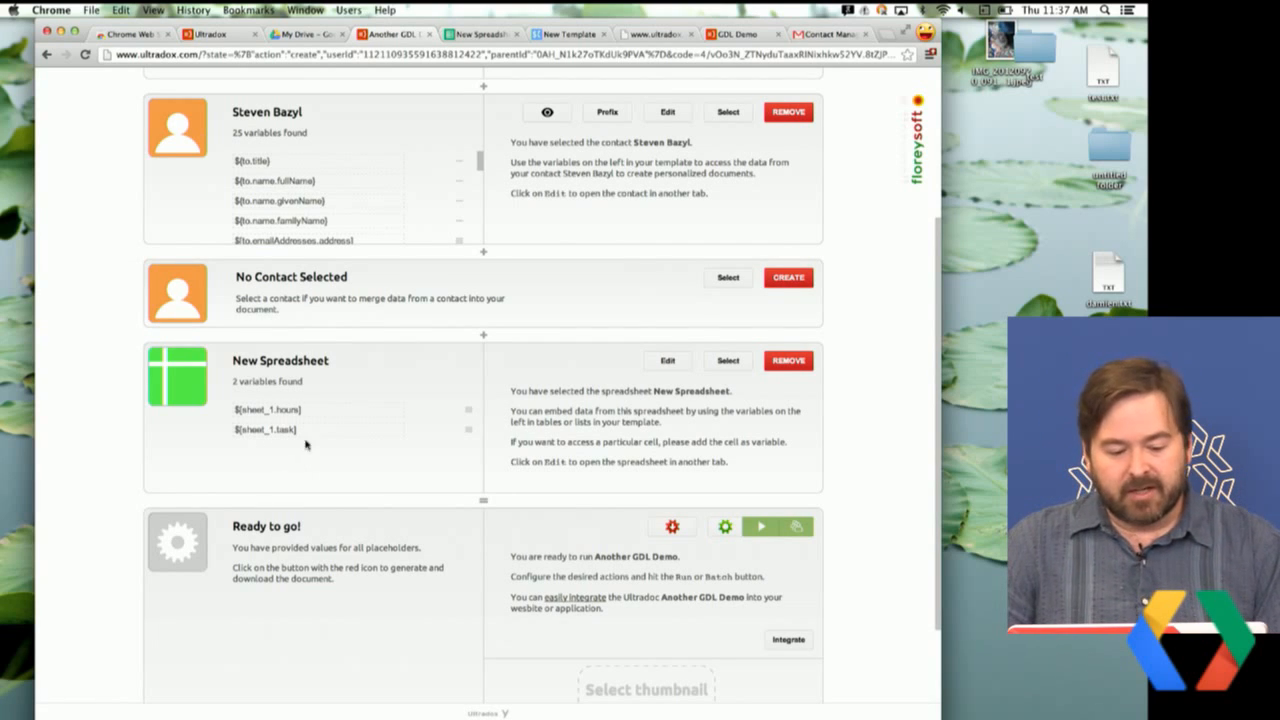
{"action": "scroll", "coordinate": [325, 397], "scroll_direction": "up", "scroll_amount": 5}
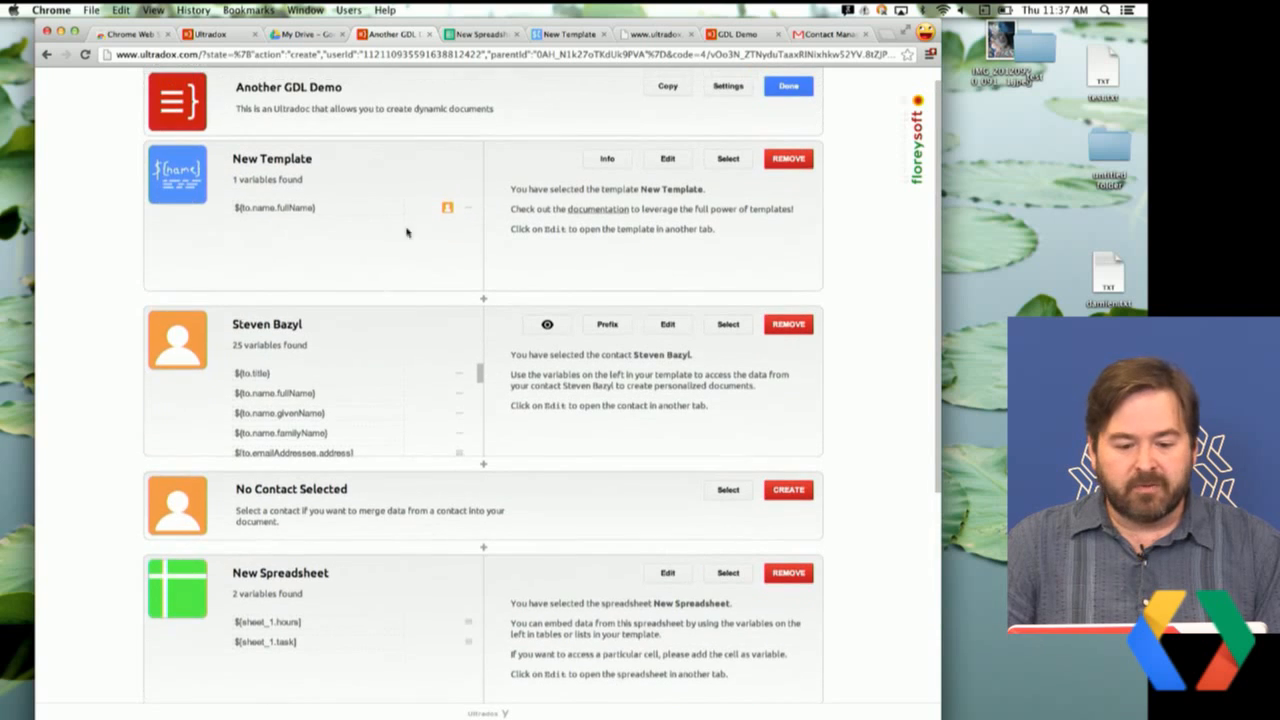
{"action": "left_click", "coordinate": [476, 34]}
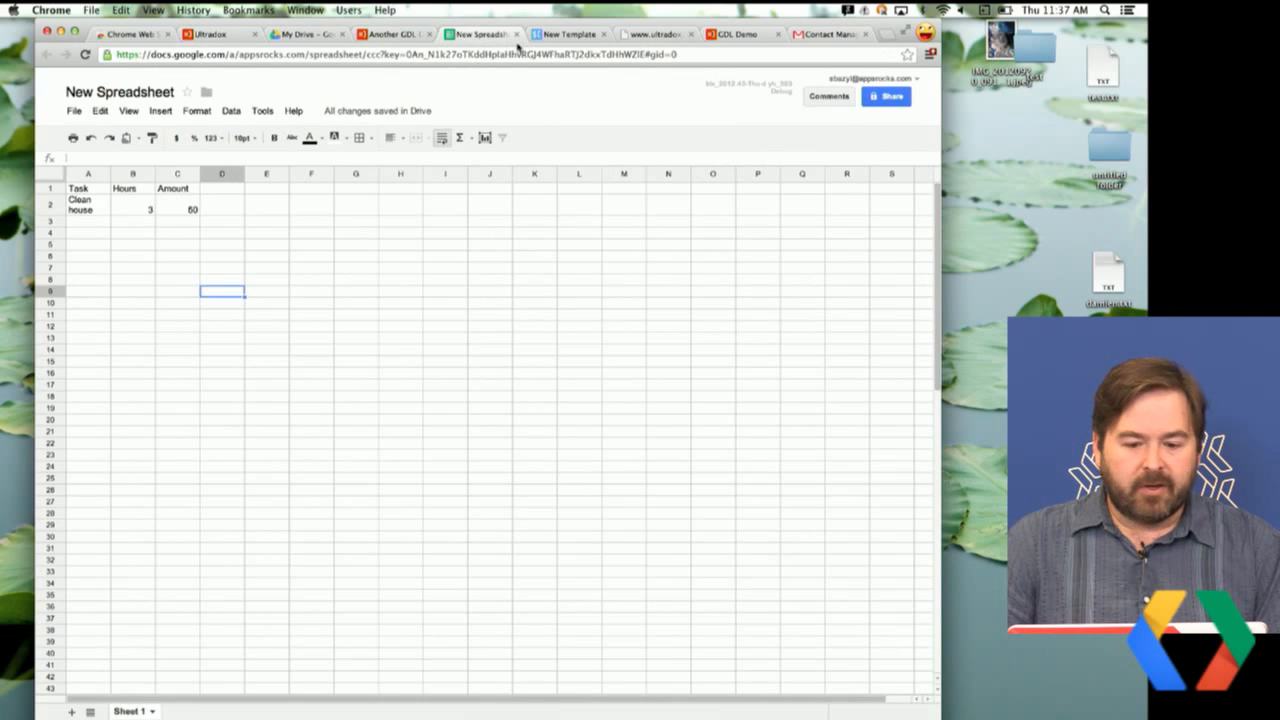
- Try the placeholder ${sheet_1.task} on a separate line below "Hello!" in the template and preview the generated document
{"action": "left_click", "coordinate": [565, 34]}
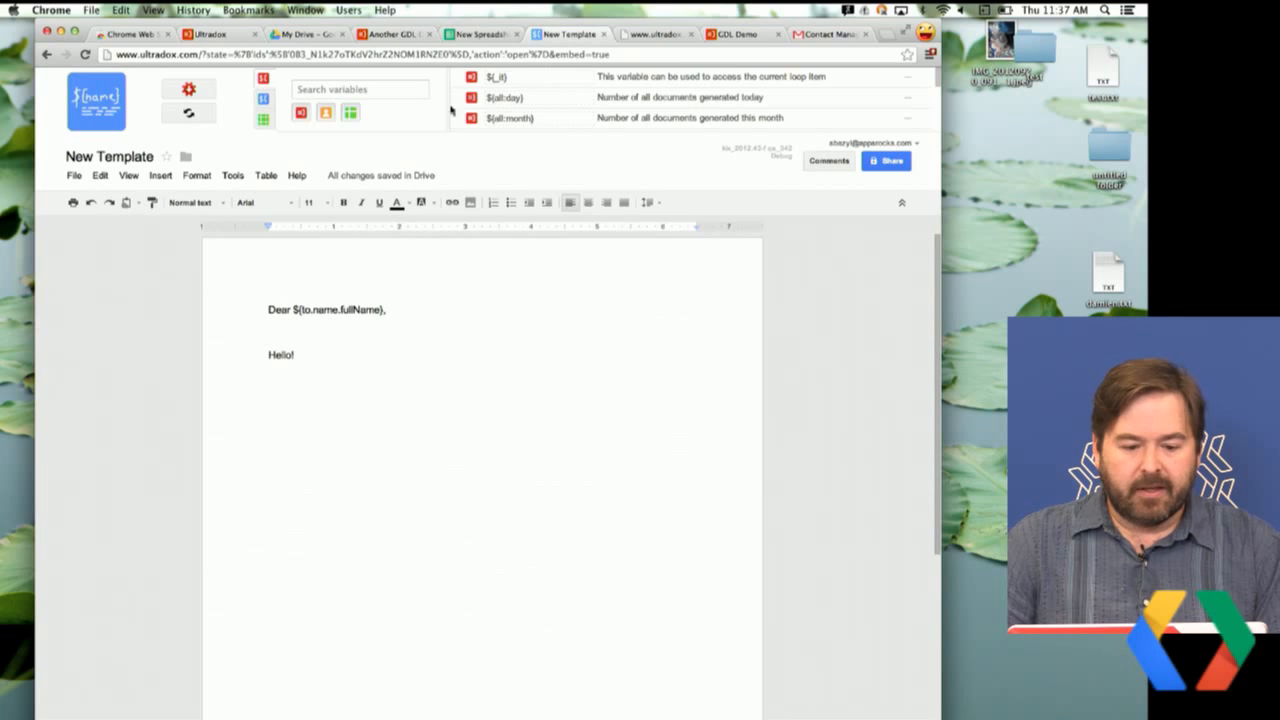
{"action": "scroll", "coordinate": [644, 97], "scroll_direction": "down", "scroll_amount": 15}
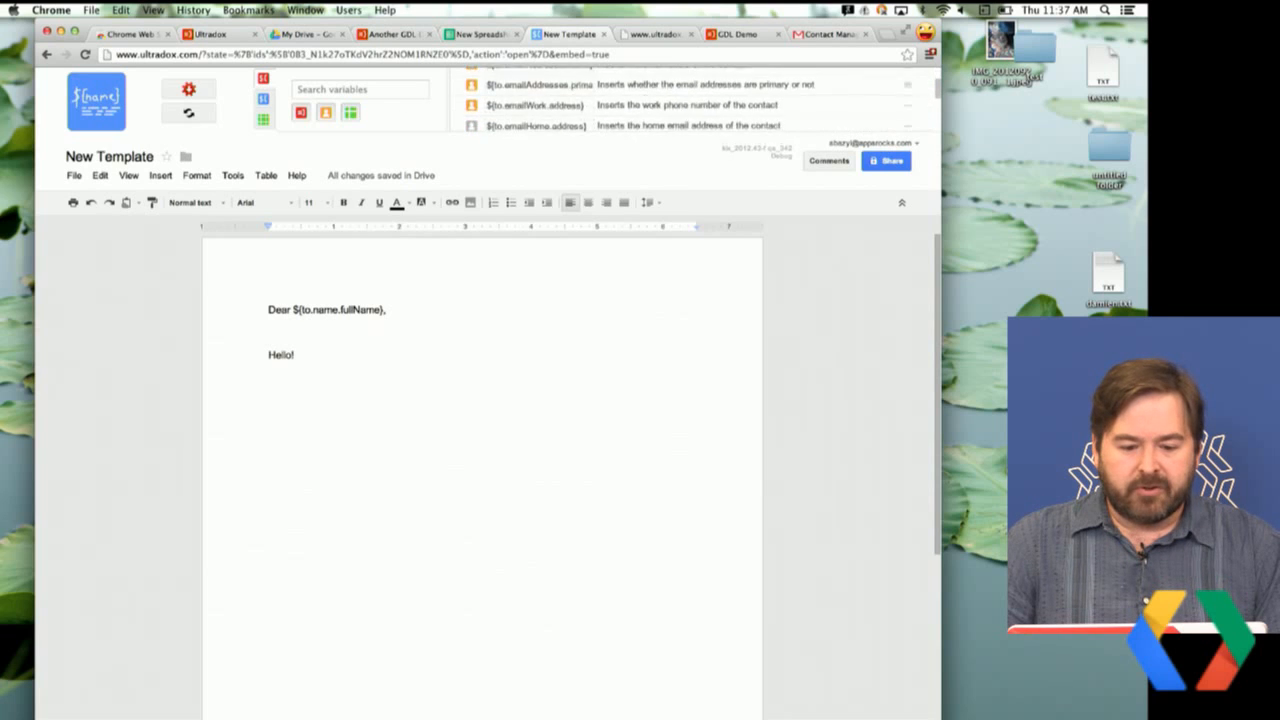
{"action": "scroll", "coordinate": [644, 97], "scroll_direction": "down", "scroll_amount": 12}
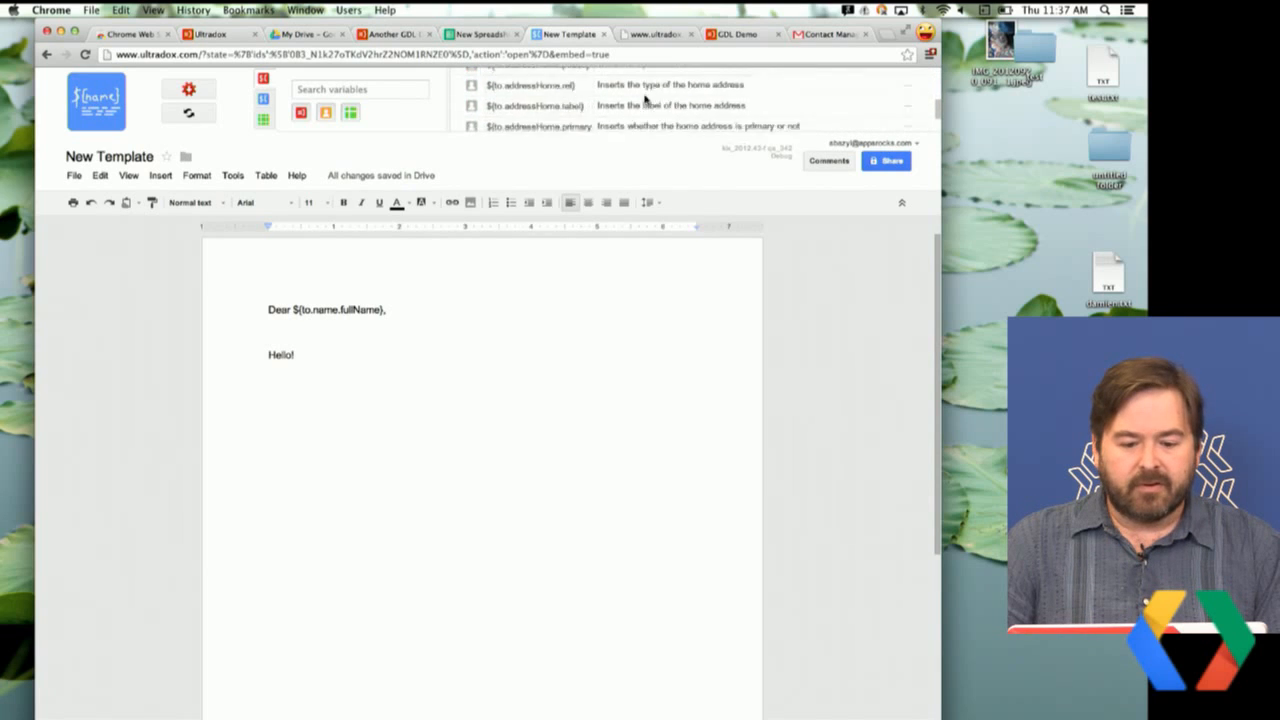
{"action": "scroll", "coordinate": [644, 96], "scroll_direction": "down", "scroll_amount": 1}
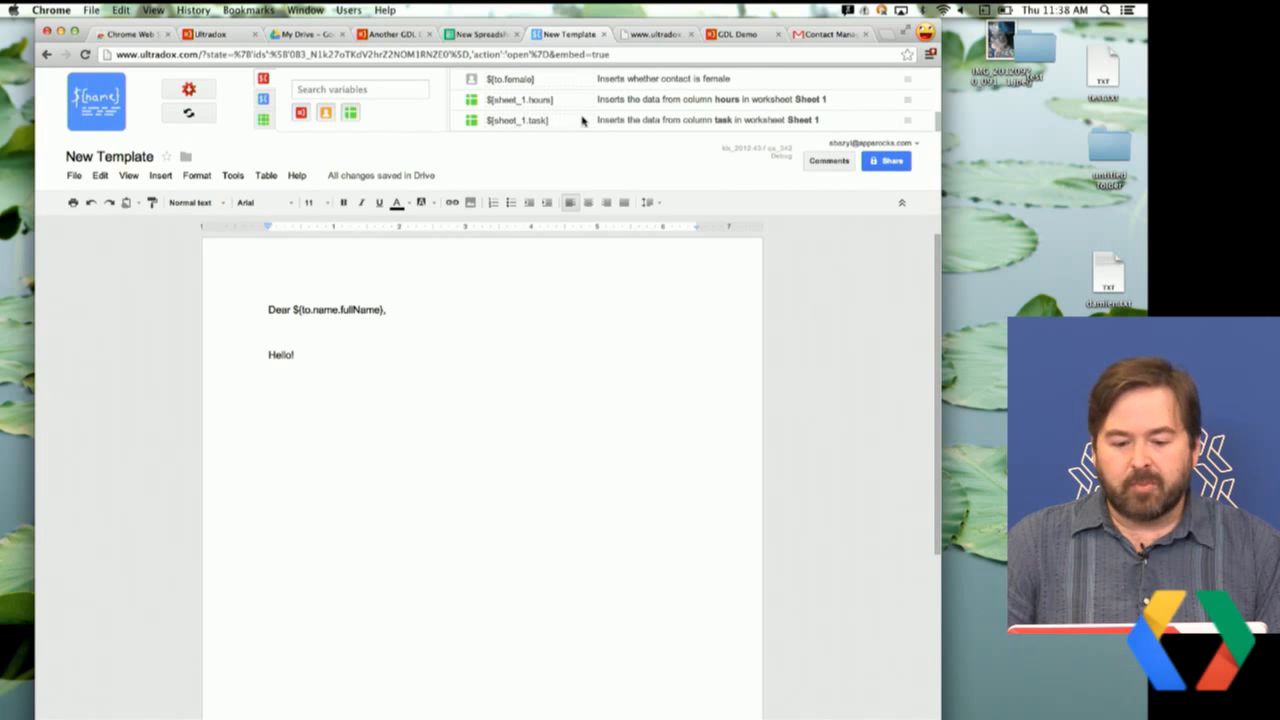
{"action": "left_click", "coordinate": [488, 101]}
{"action": "left_click", "coordinate": [363, 370]}
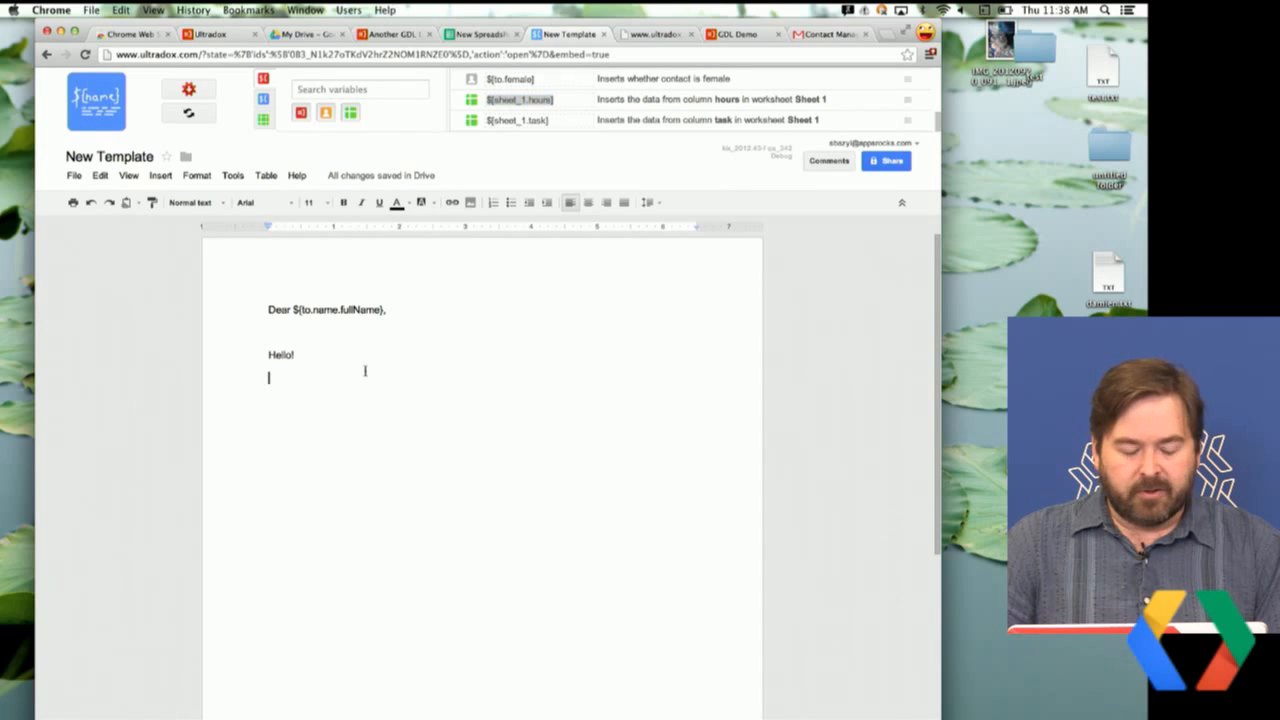
{"action": "key", "text": "Return"}
{"action": "type", "text": "${sheet_1.task"}
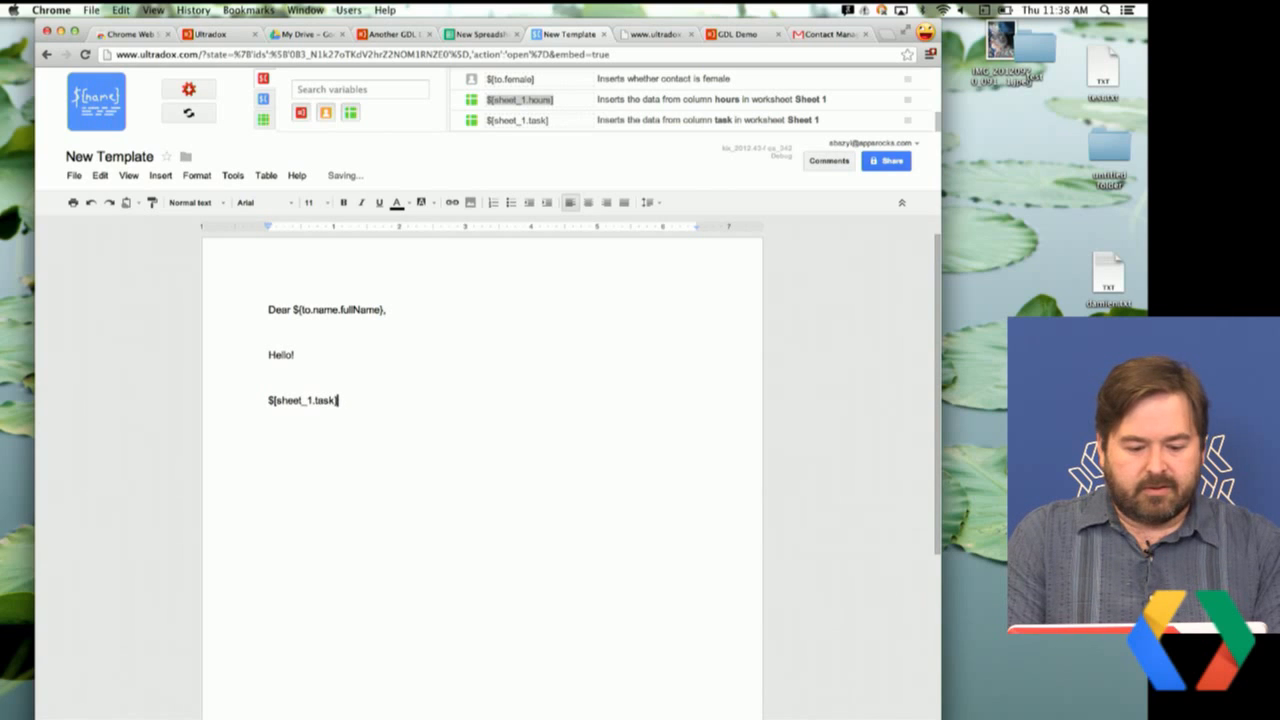
{"action": "key", "text": "Return"}
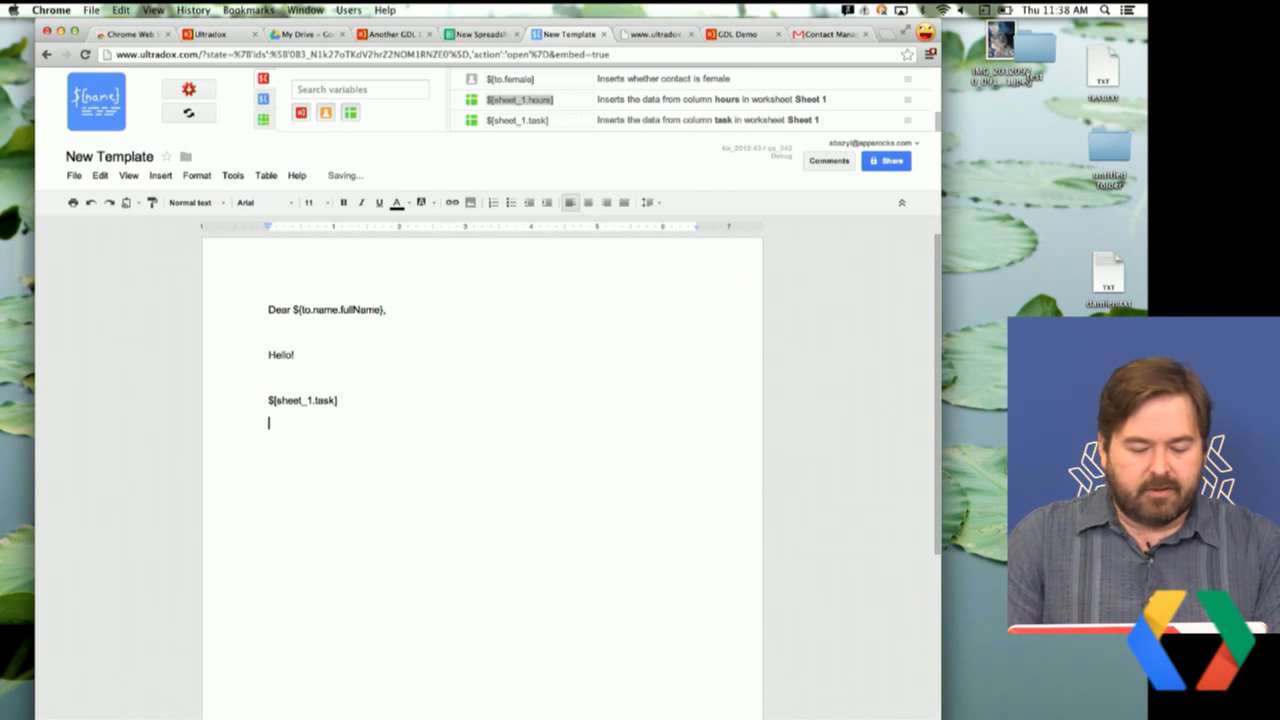
{"action": "left_click", "coordinate": [186, 87]}
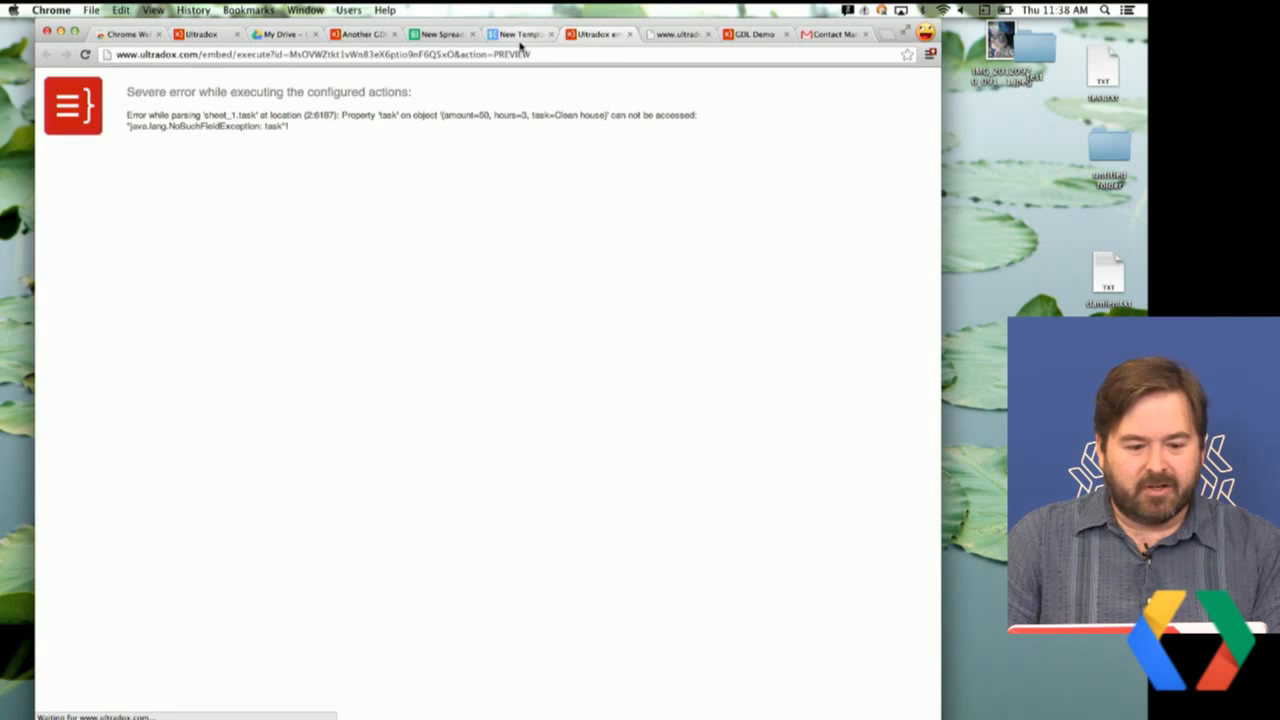
- Return to the template and delete the ${sheet_1.task} line below "Hello!"
{"action": "left_click", "coordinate": [520, 34]}
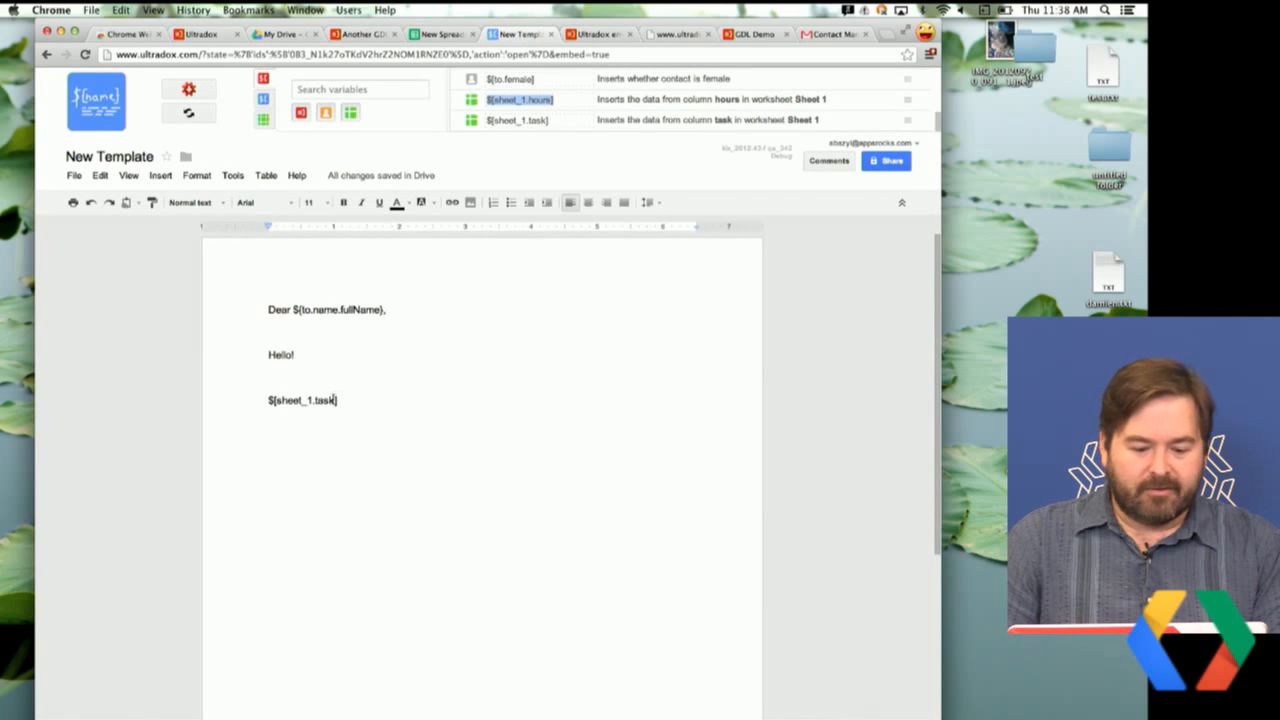
{"action": "left_click_drag", "start_coordinate": [352, 413], "coordinate": [258, 384]}
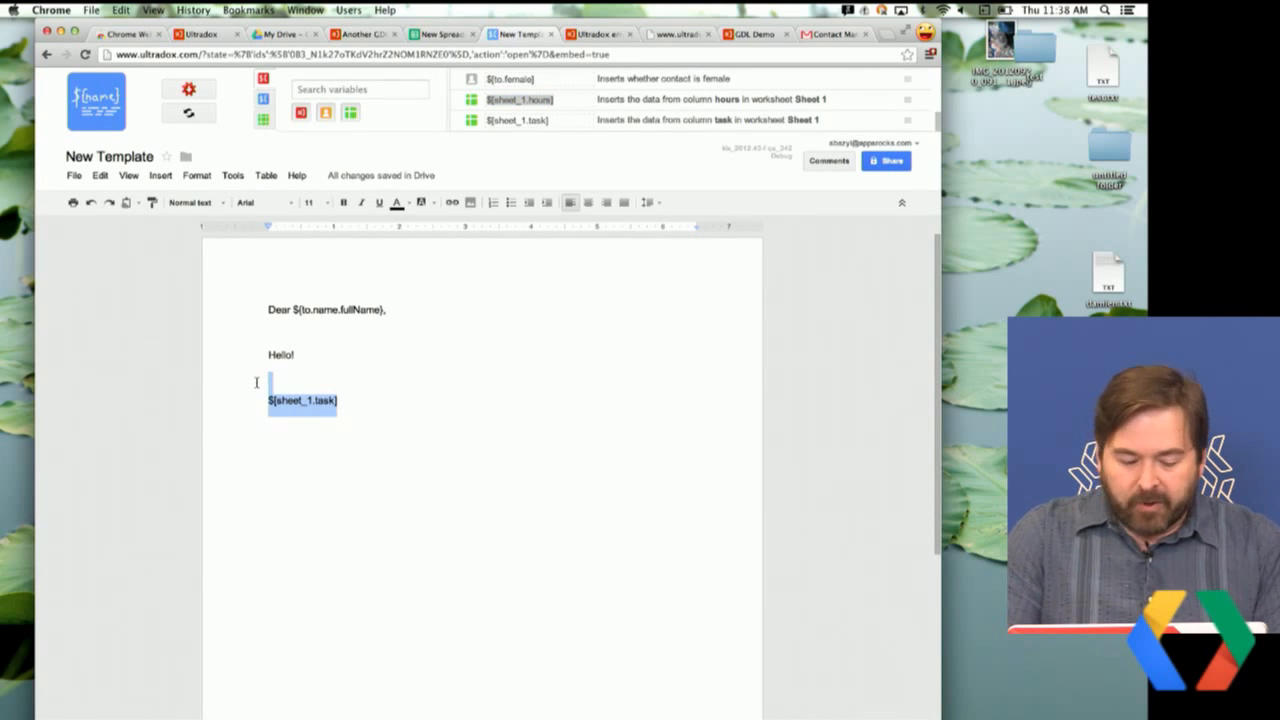
{"action": "key", "text": "BackSpace"}
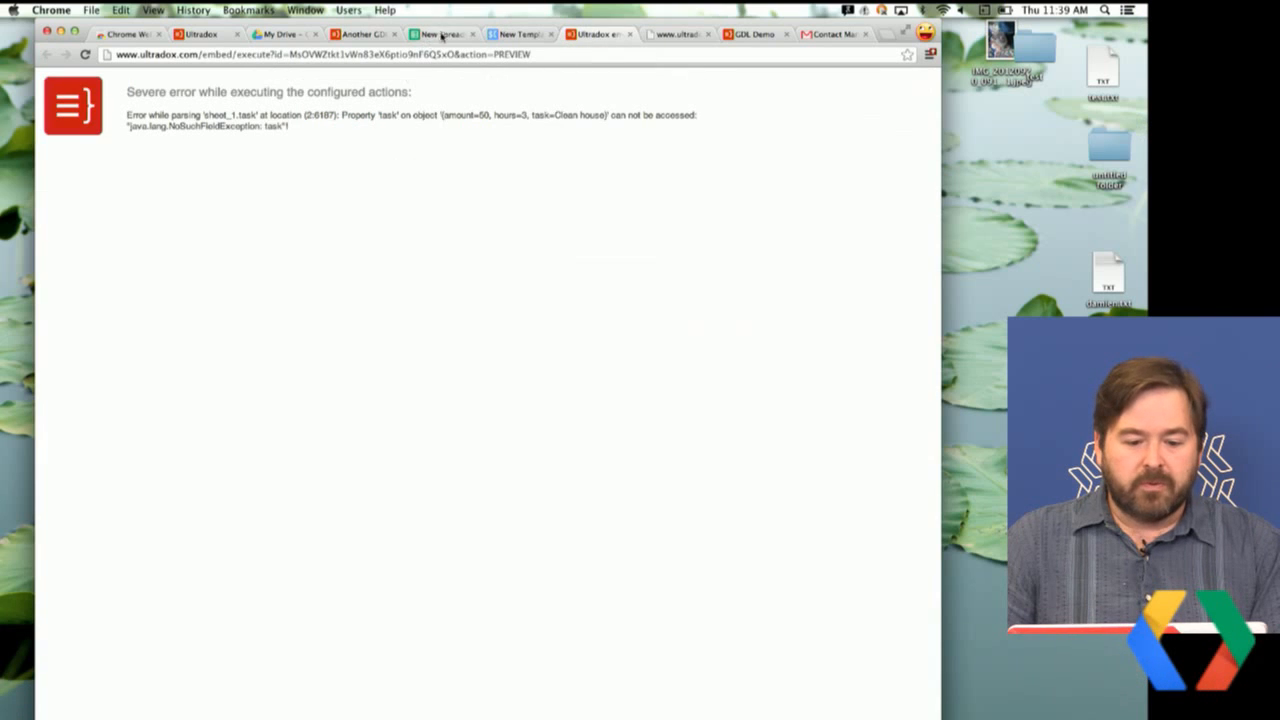
- Open the Ultradox help site from the Ultradoc and look over the Templates page's list of topics
{"action": "left_click", "coordinate": [380, 34]}
{"action": "scroll", "coordinate": [731, 175], "scroll_direction": "up", "scroll_amount": 1}
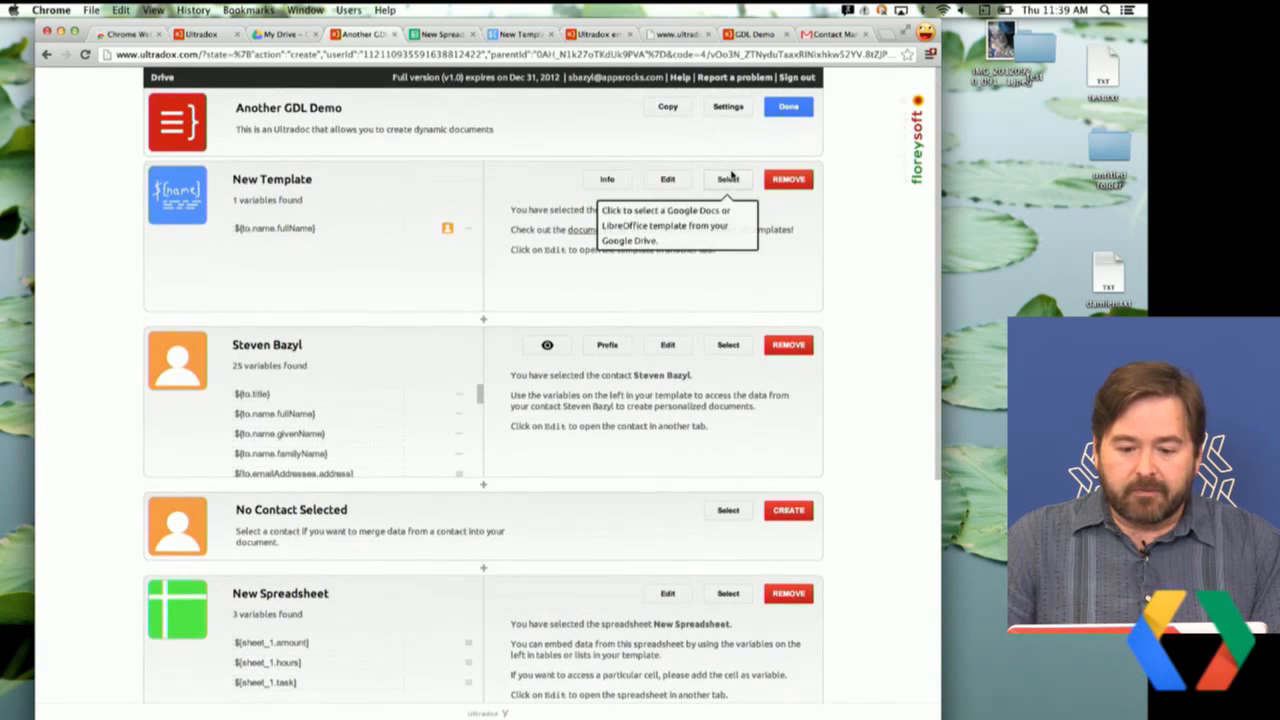
{"action": "left_click", "coordinate": [679, 78]}
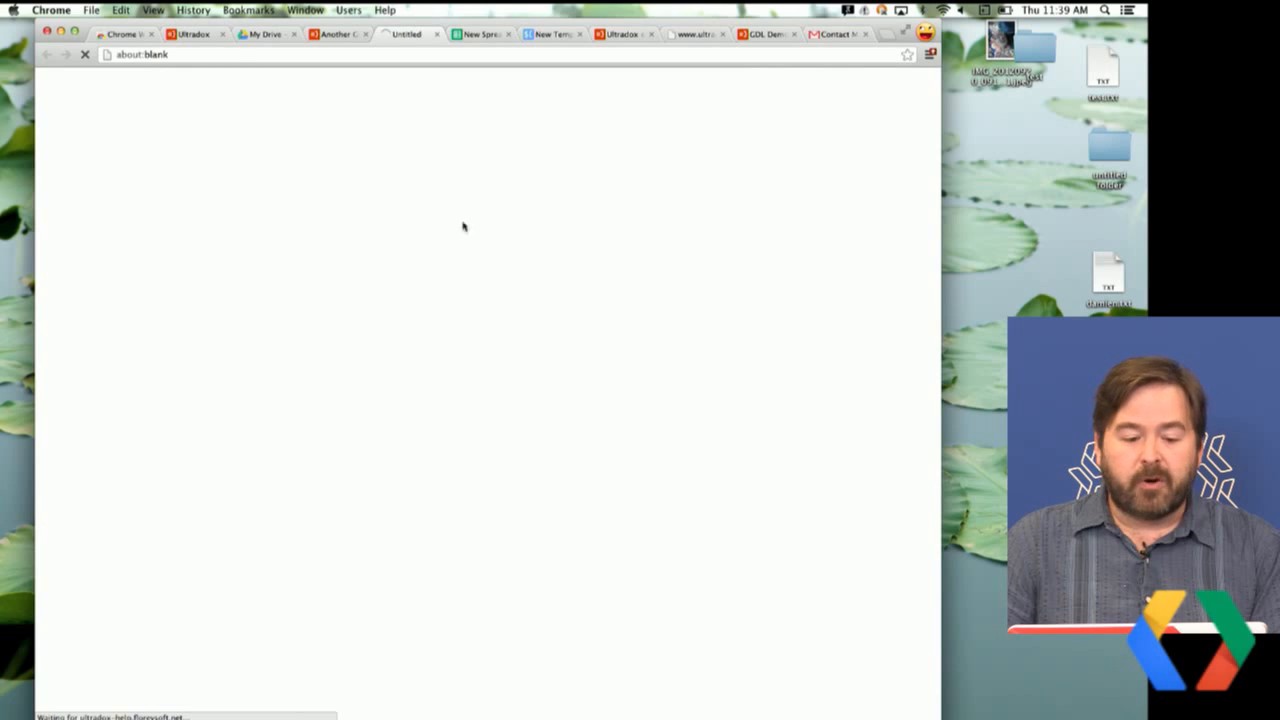
{"action": "scroll", "coordinate": [396, 442], "scroll_direction": "down", "scroll_amount": 10}
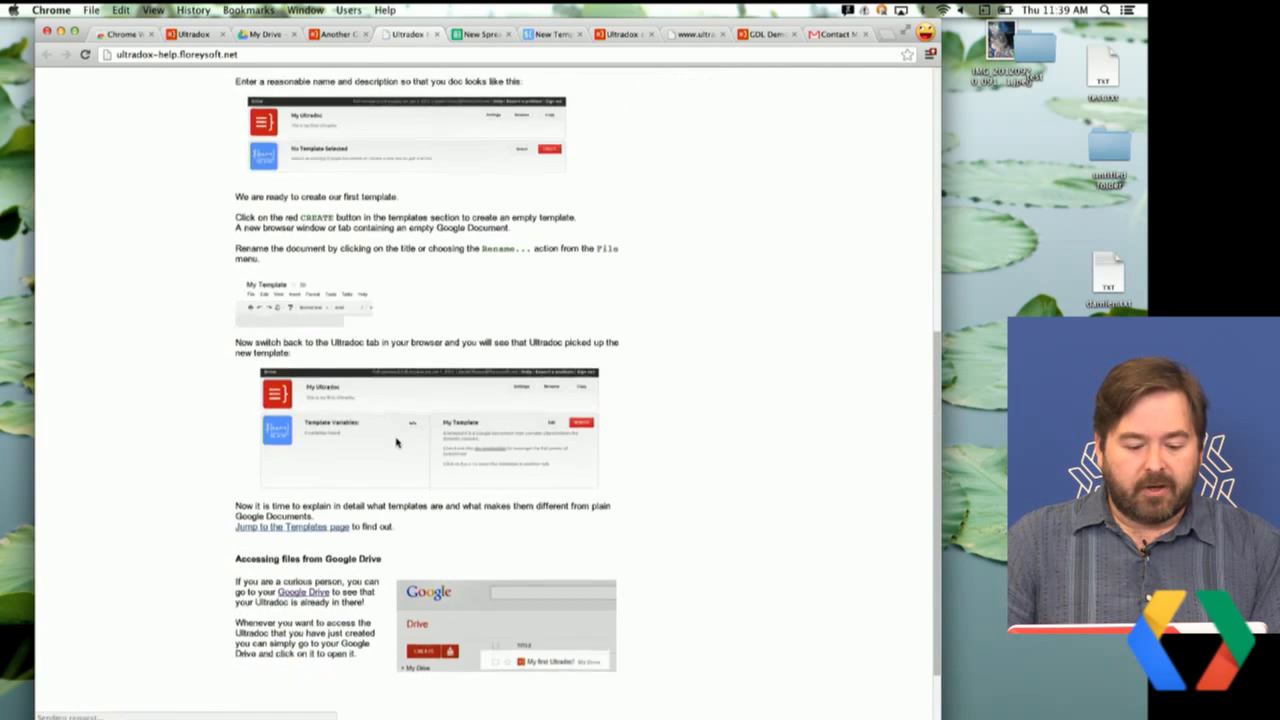
{"action": "scroll", "coordinate": [394, 440], "scroll_direction": "up", "scroll_amount": 12}
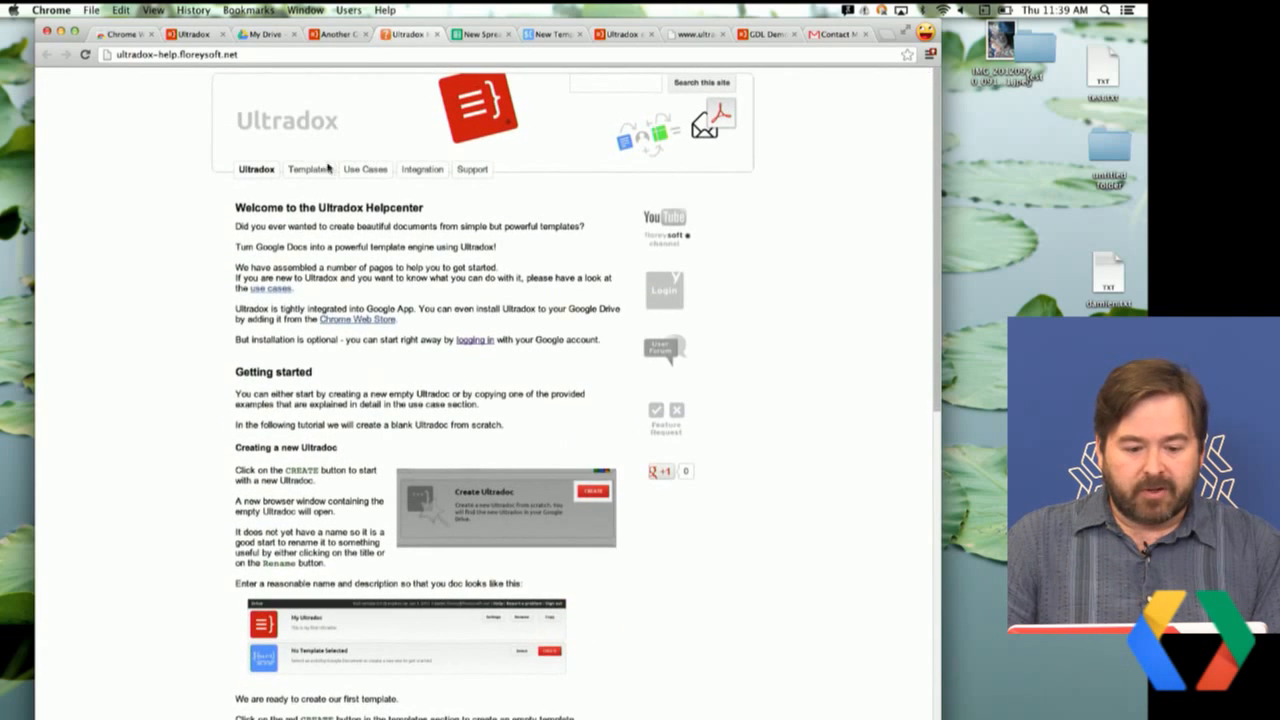
{"action": "left_click", "coordinate": [330, 191]}
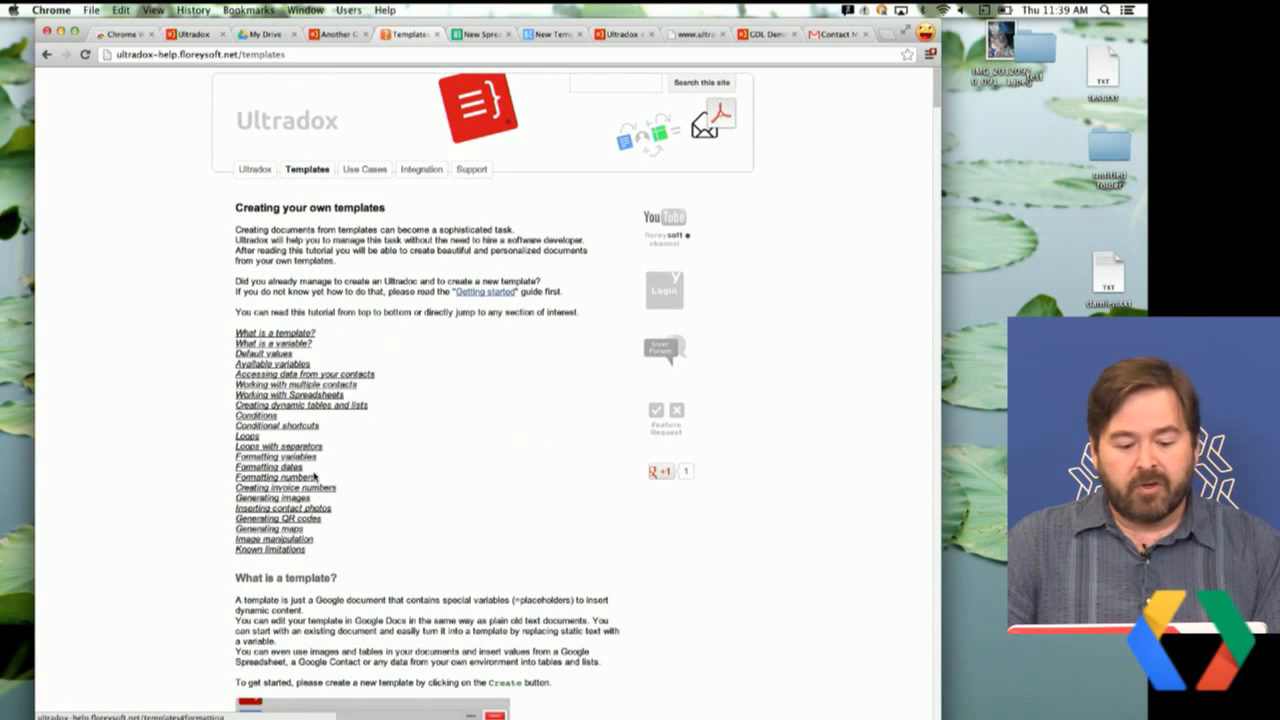
{"action": "scroll", "coordinate": [270, 485], "scroll_direction": "down", "scroll_amount": 3}
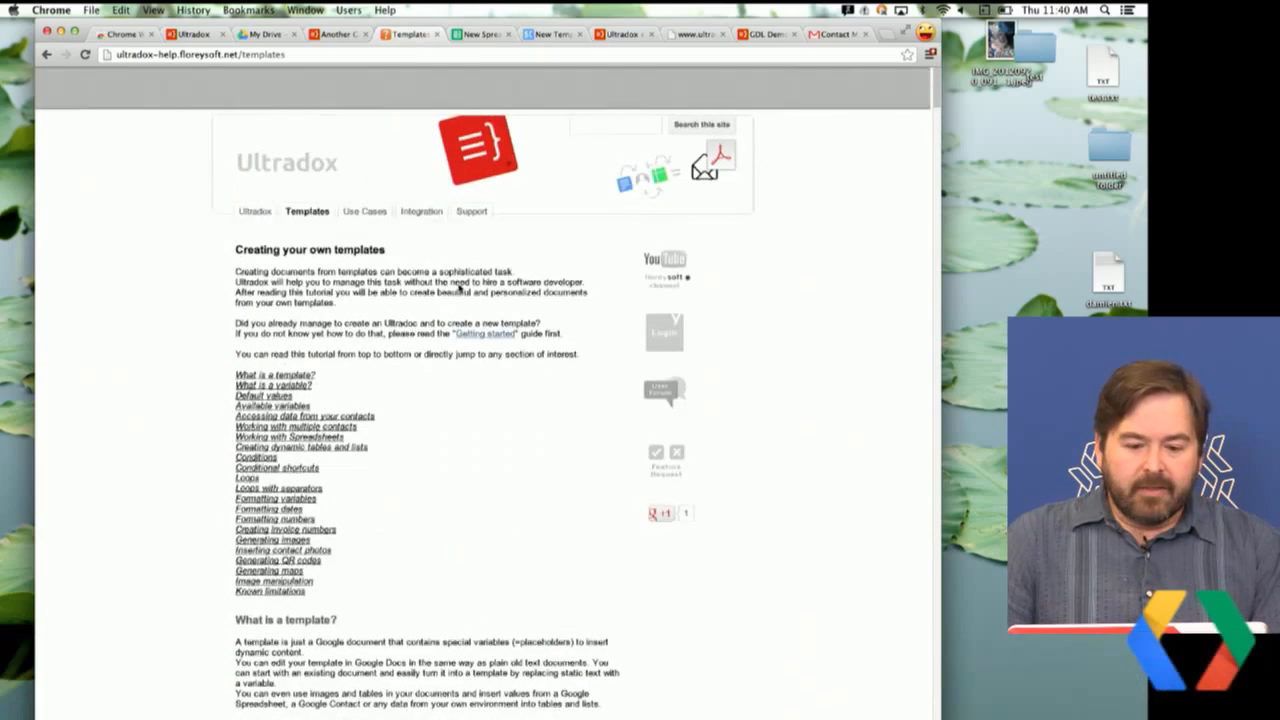
- Configure the Another GDL Demo Ultradoc's Generate action to save generated documents to Google Drive in Google Document format
{"action": "left_click", "coordinate": [337, 34]}
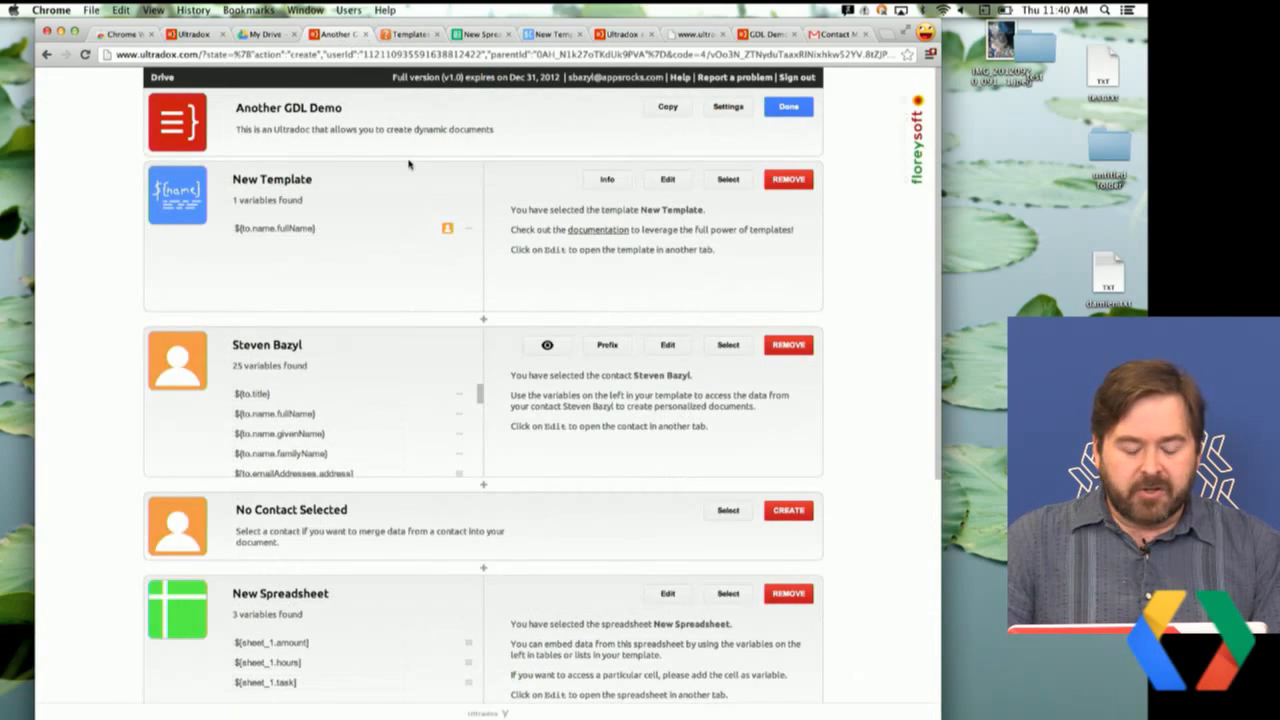
{"action": "scroll", "coordinate": [560, 440], "scroll_direction": "down", "scroll_amount": 7}
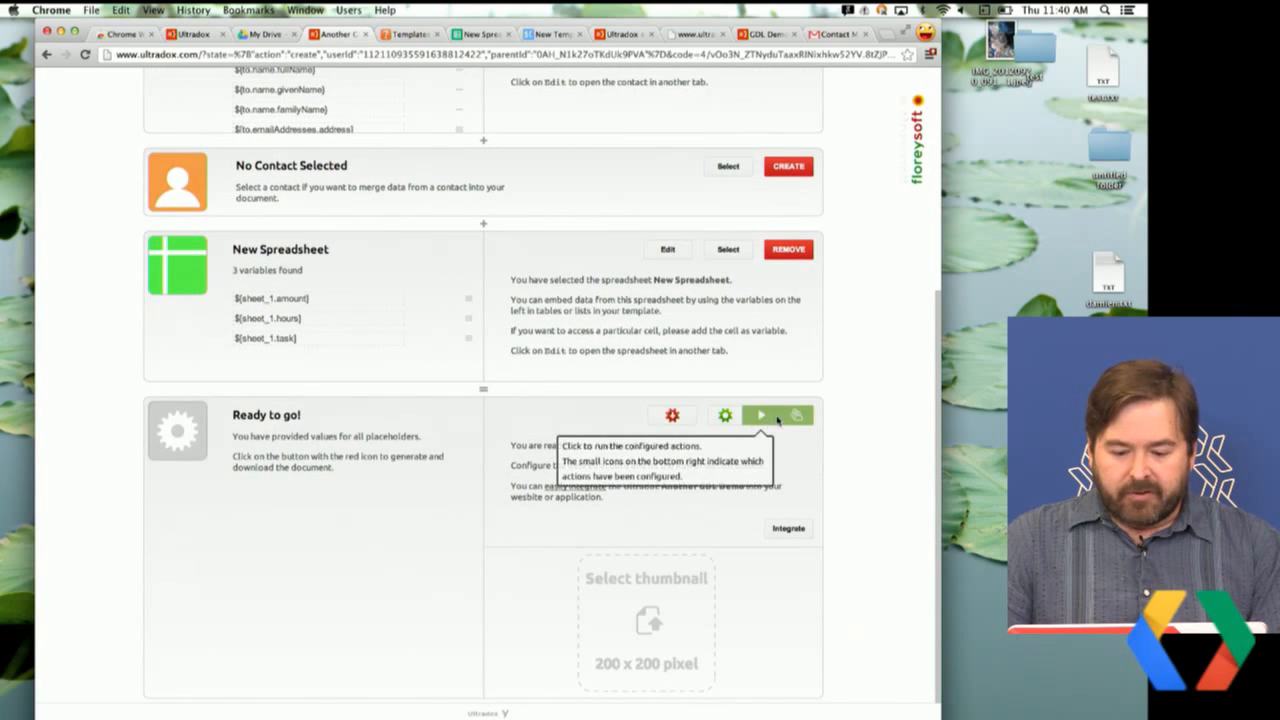
{"action": "left_click", "coordinate": [723, 417]}
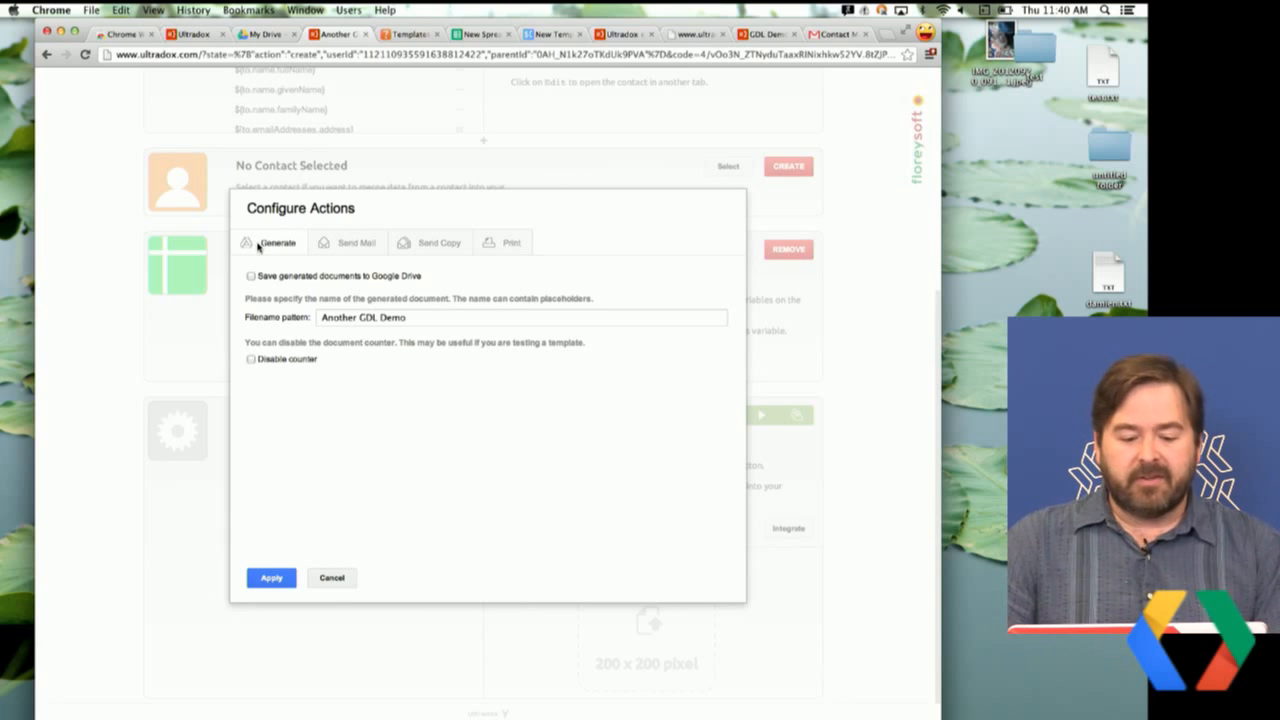
{"action": "left_click", "coordinate": [251, 277]}
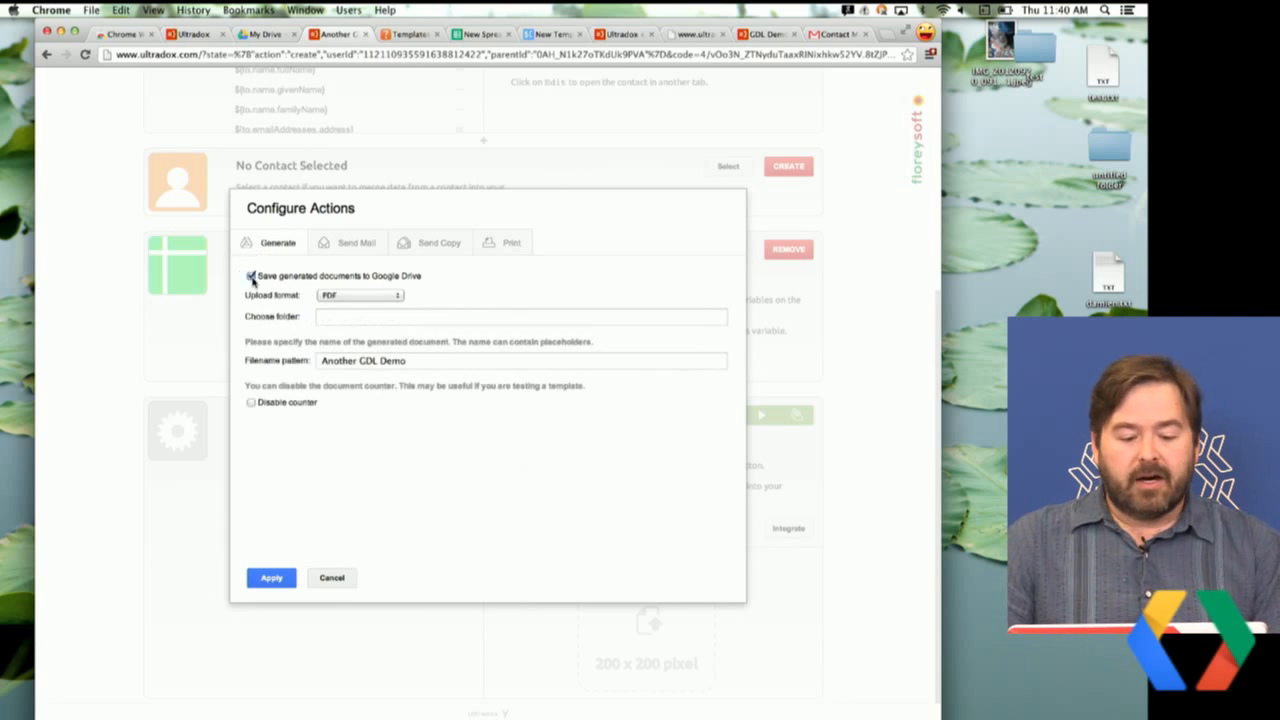
{"action": "left_click", "coordinate": [370, 298]}
{"action": "left_click", "coordinate": [370, 306]}
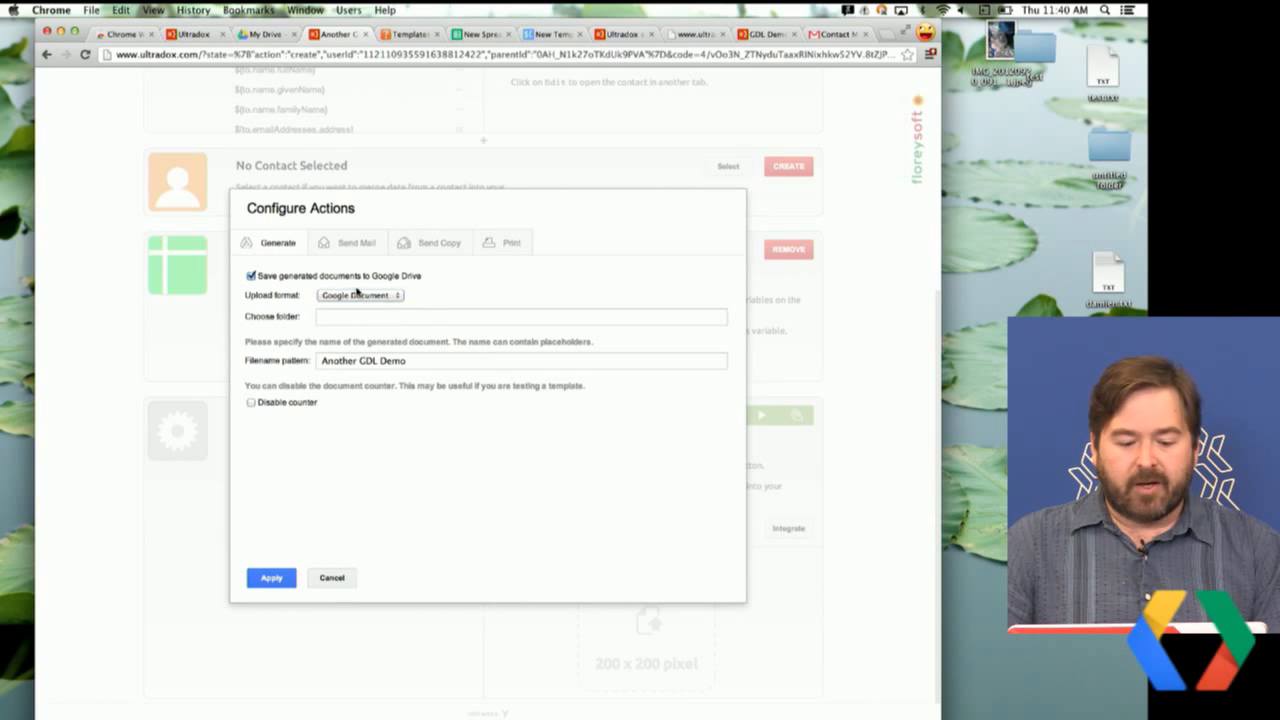
{"action": "left_click", "coordinate": [357, 291]}
{"action": "left_click", "coordinate": [357, 281]}
{"action": "left_click", "coordinate": [357, 299]}
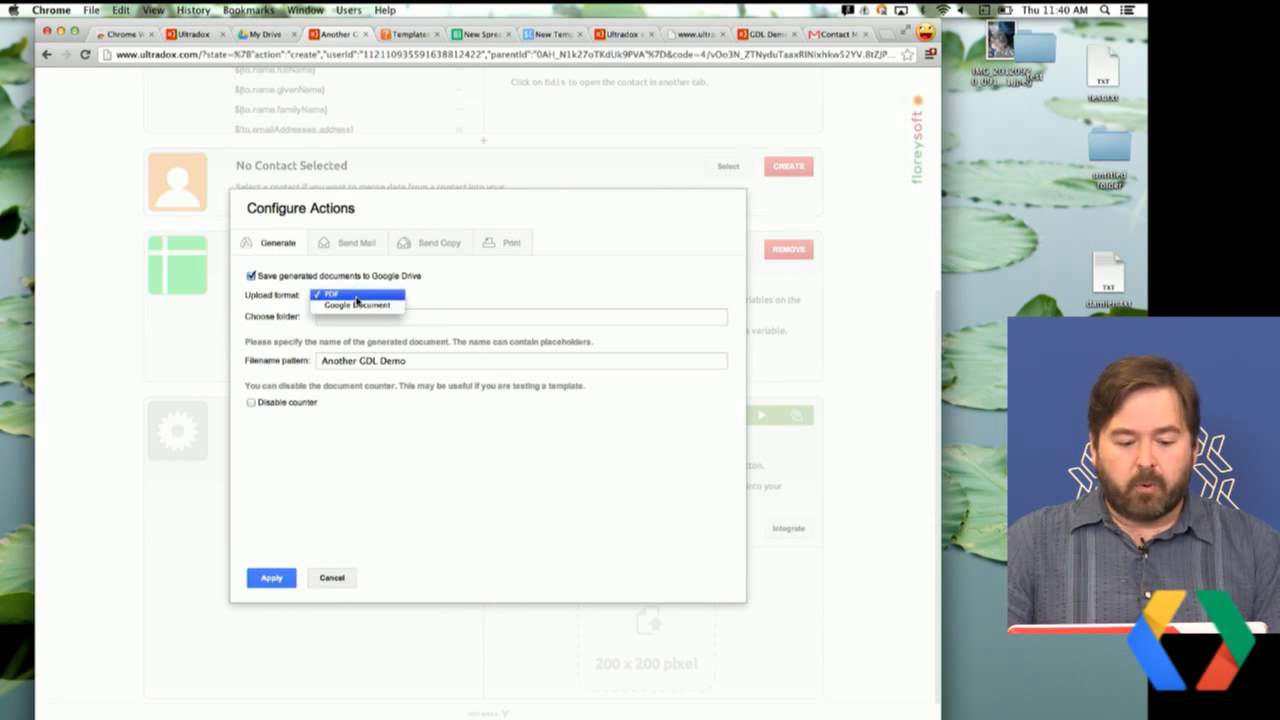
{"action": "left_click", "coordinate": [357, 304]}
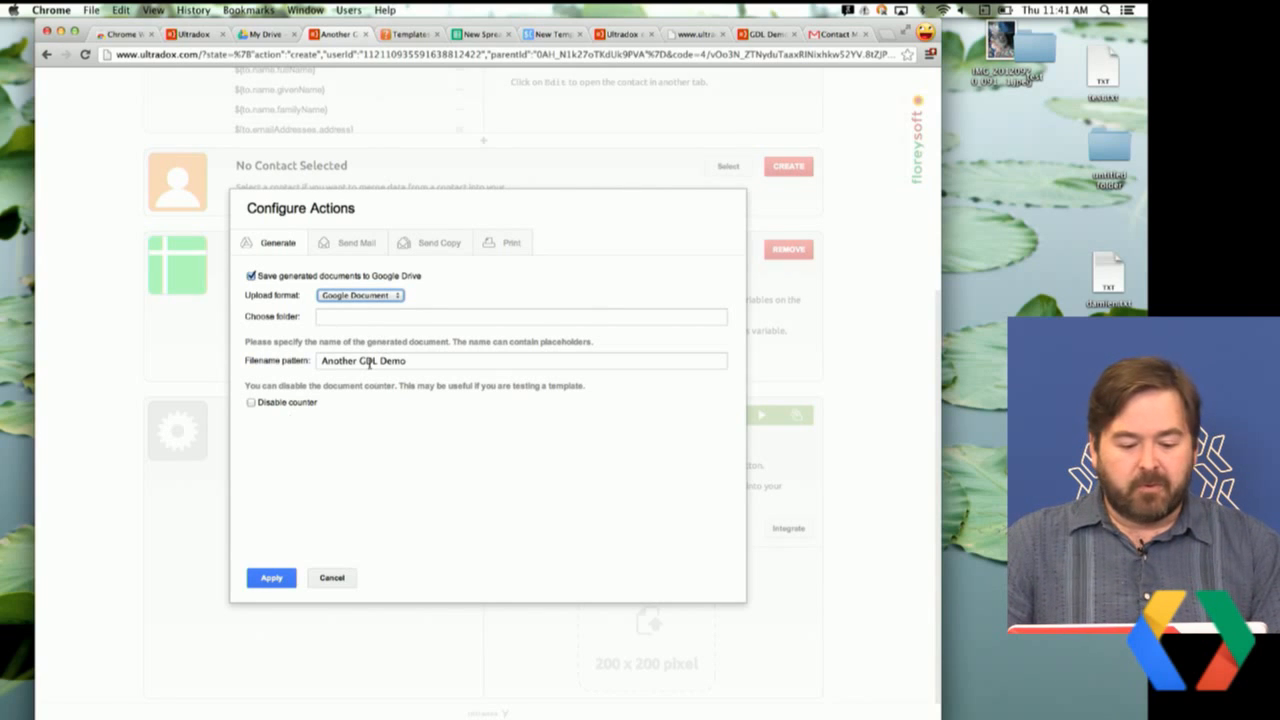
- Look over the Send Mail, Send Copy and Print settings in the Ultradoc's action configuration
{"action": "left_click", "coordinate": [358, 242]}
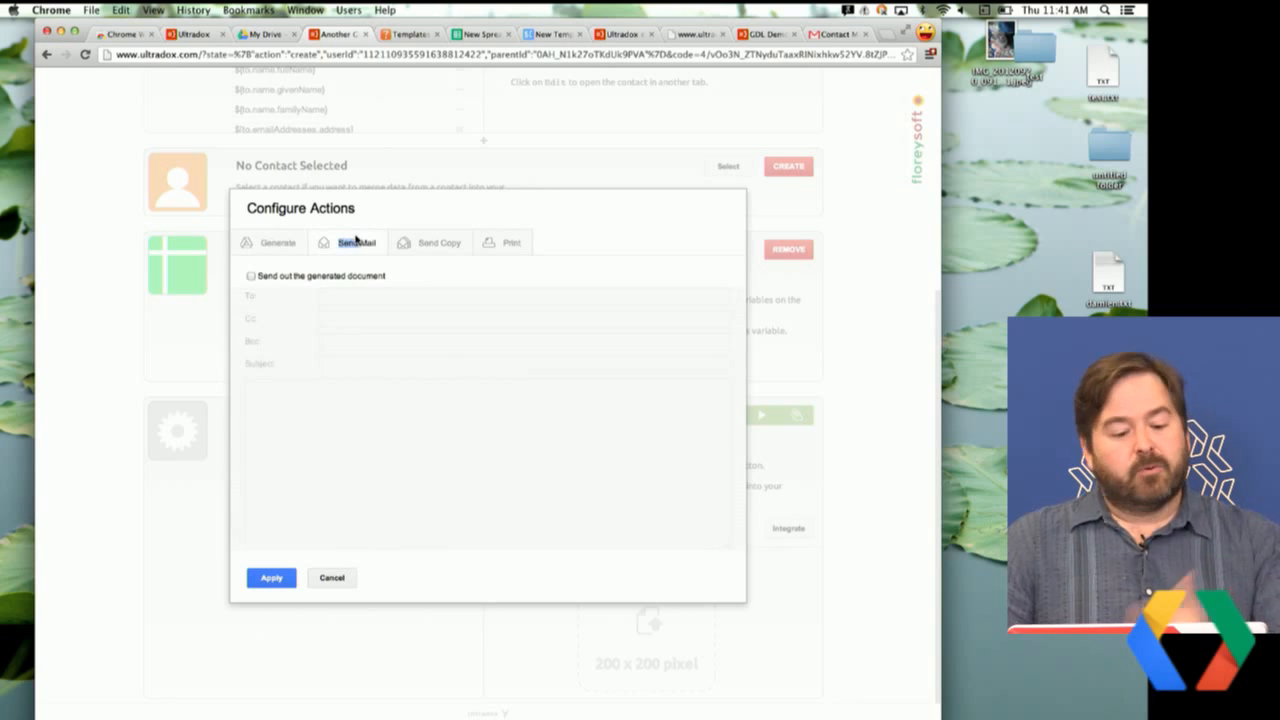
{"action": "left_click", "coordinate": [440, 245]}
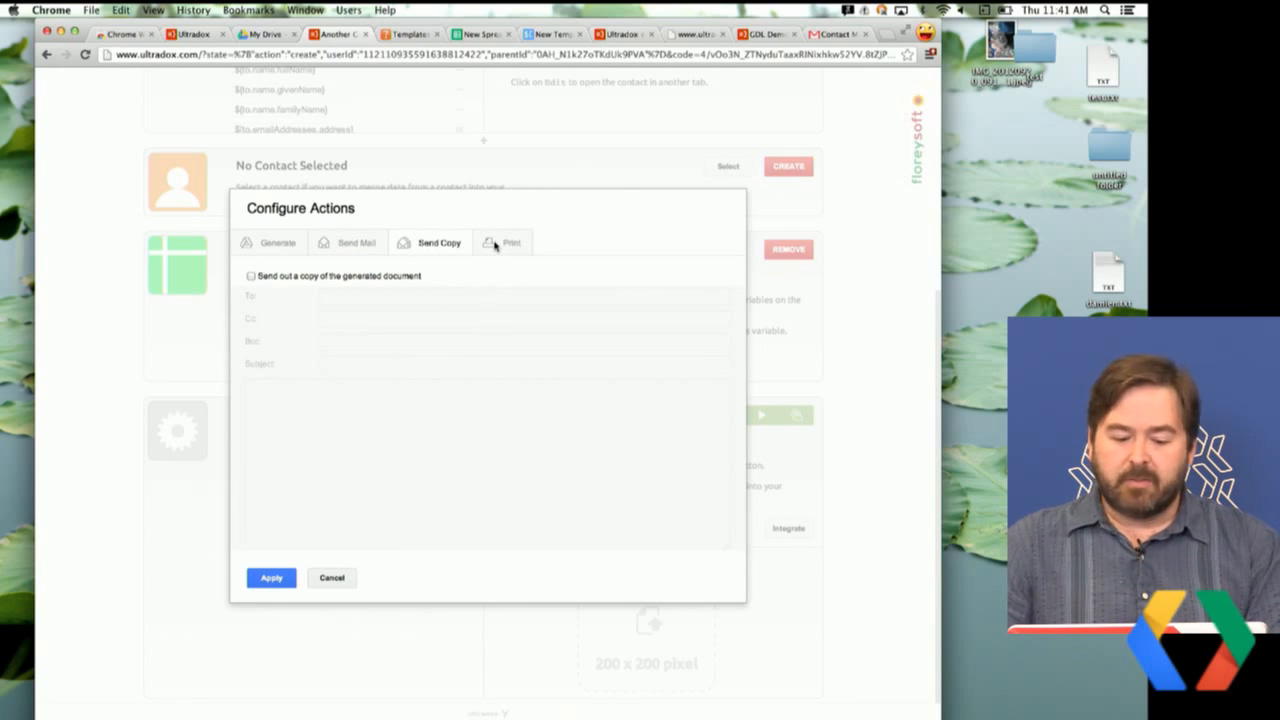
{"action": "left_click", "coordinate": [496, 244]}
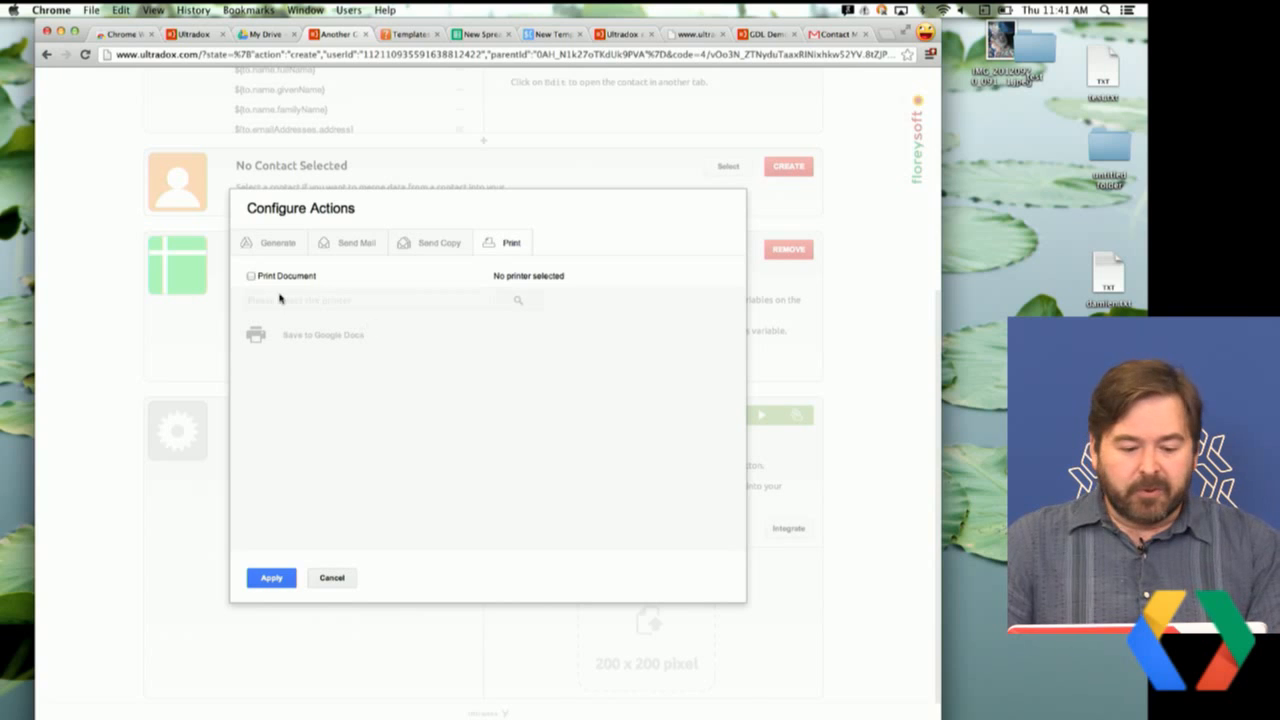
- Try enabling the Print action with Save to Google Docs as the printer, and discard the action changes
{"action": "left_click", "coordinate": [251, 276]}
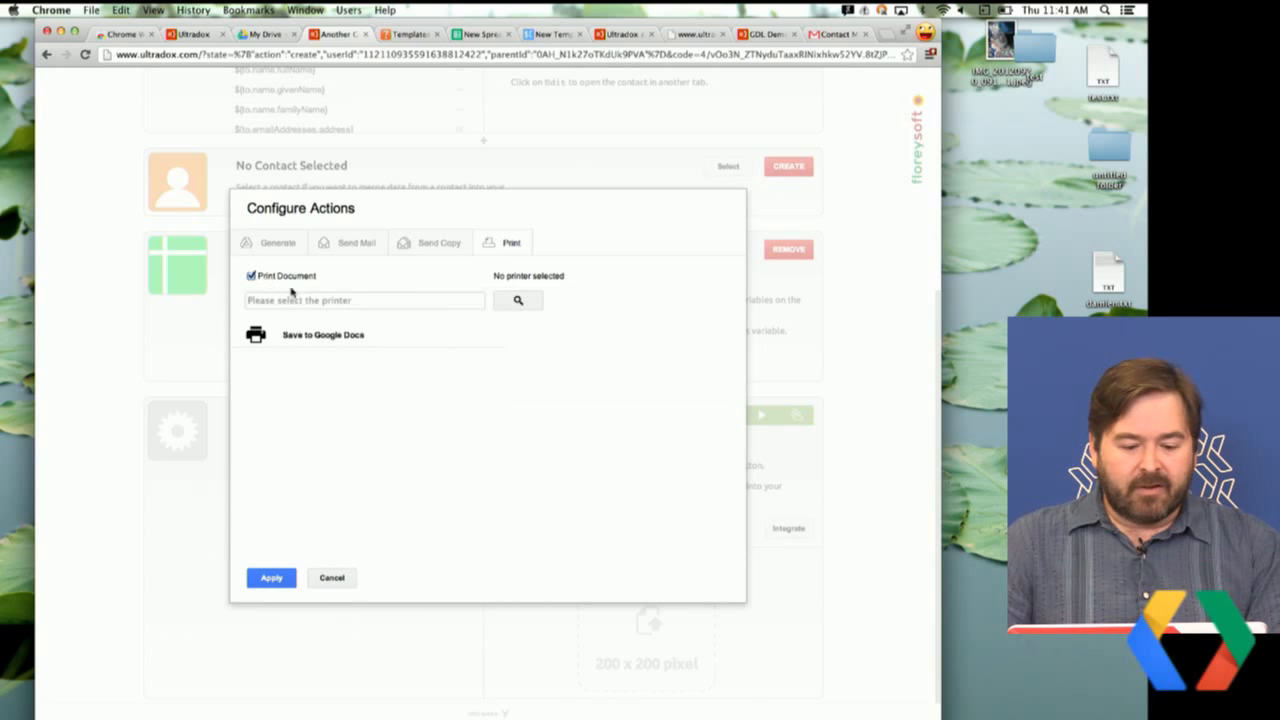
{"action": "left_click", "coordinate": [361, 306]}
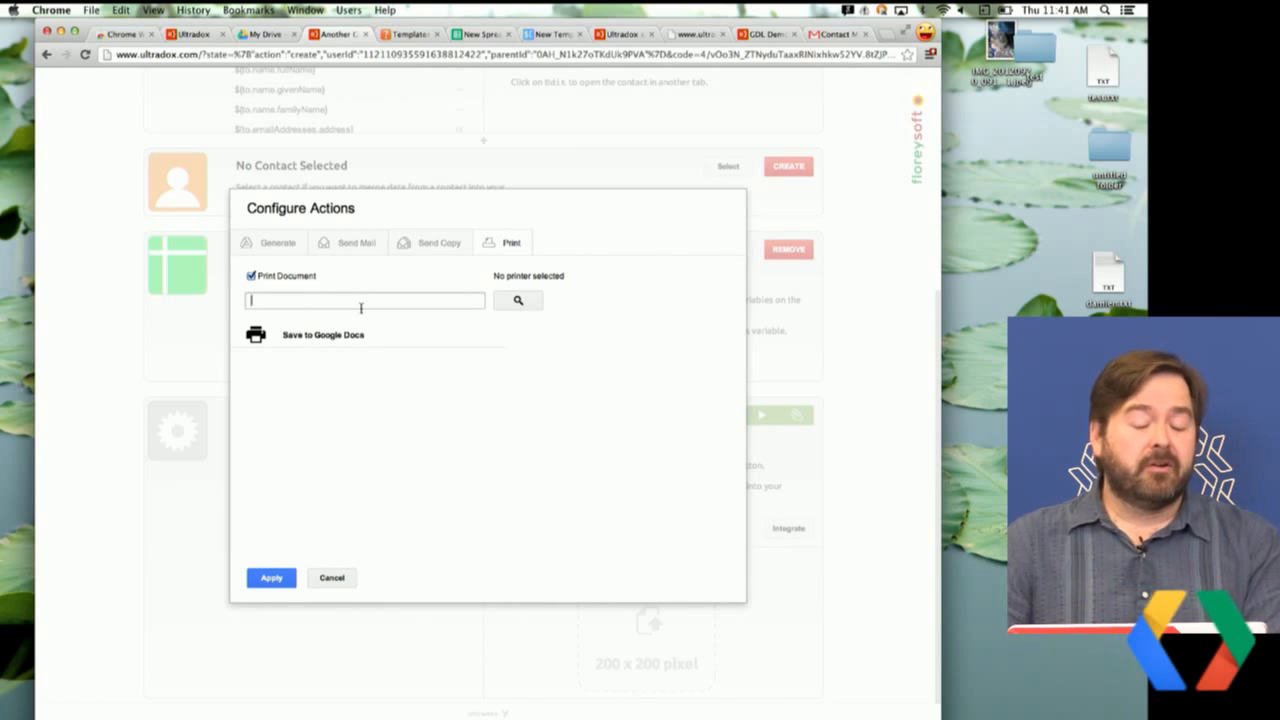
{"action": "left_click", "coordinate": [517, 301]}
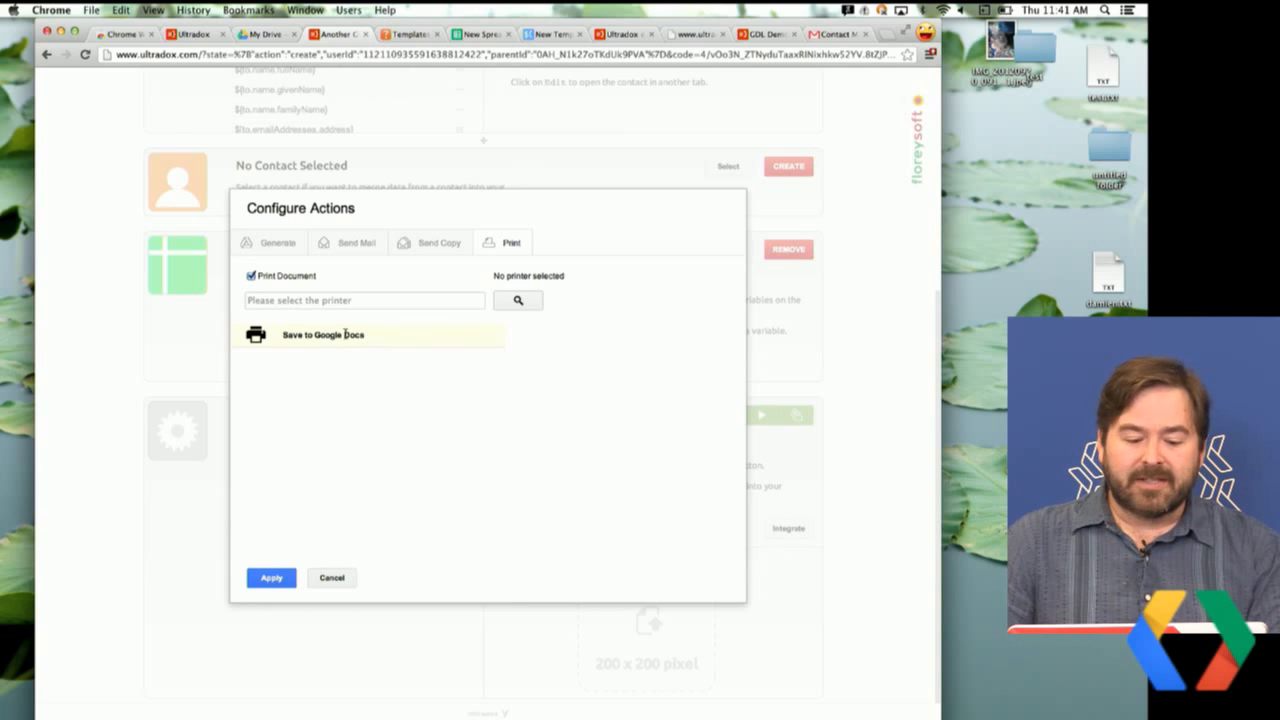
{"action": "left_click", "coordinate": [344, 334]}
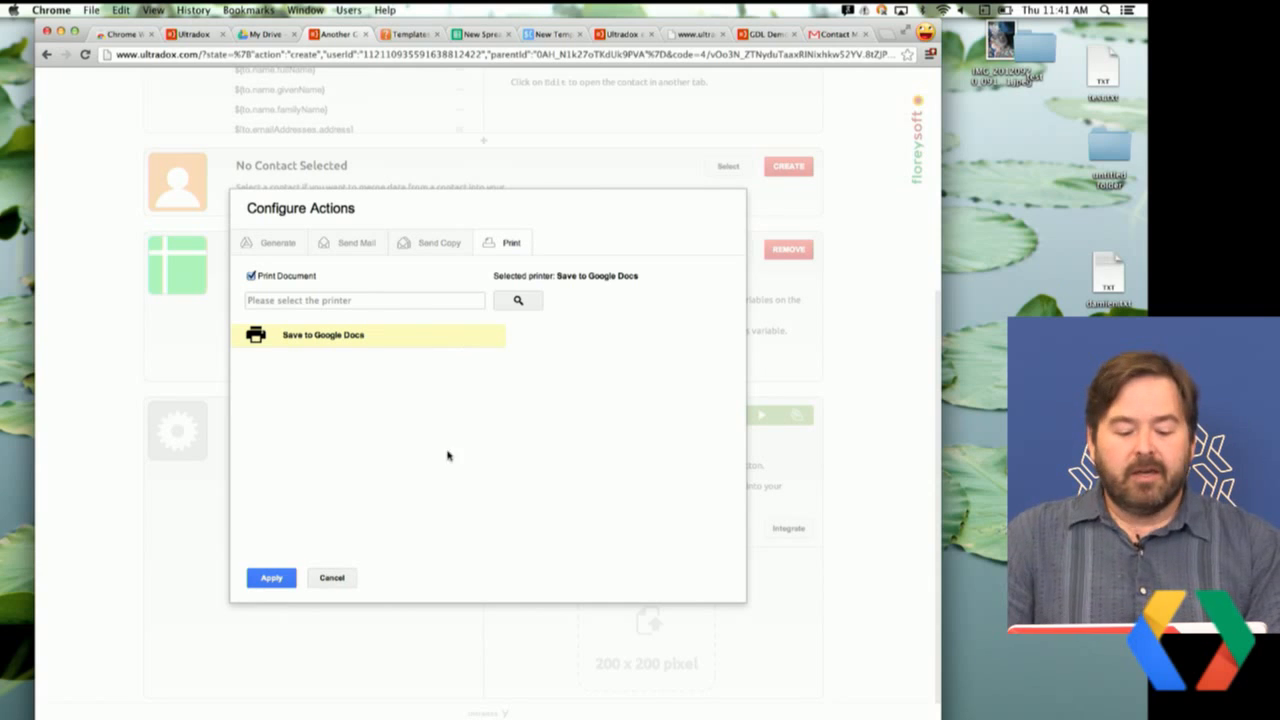
{"action": "left_click", "coordinate": [338, 577]}
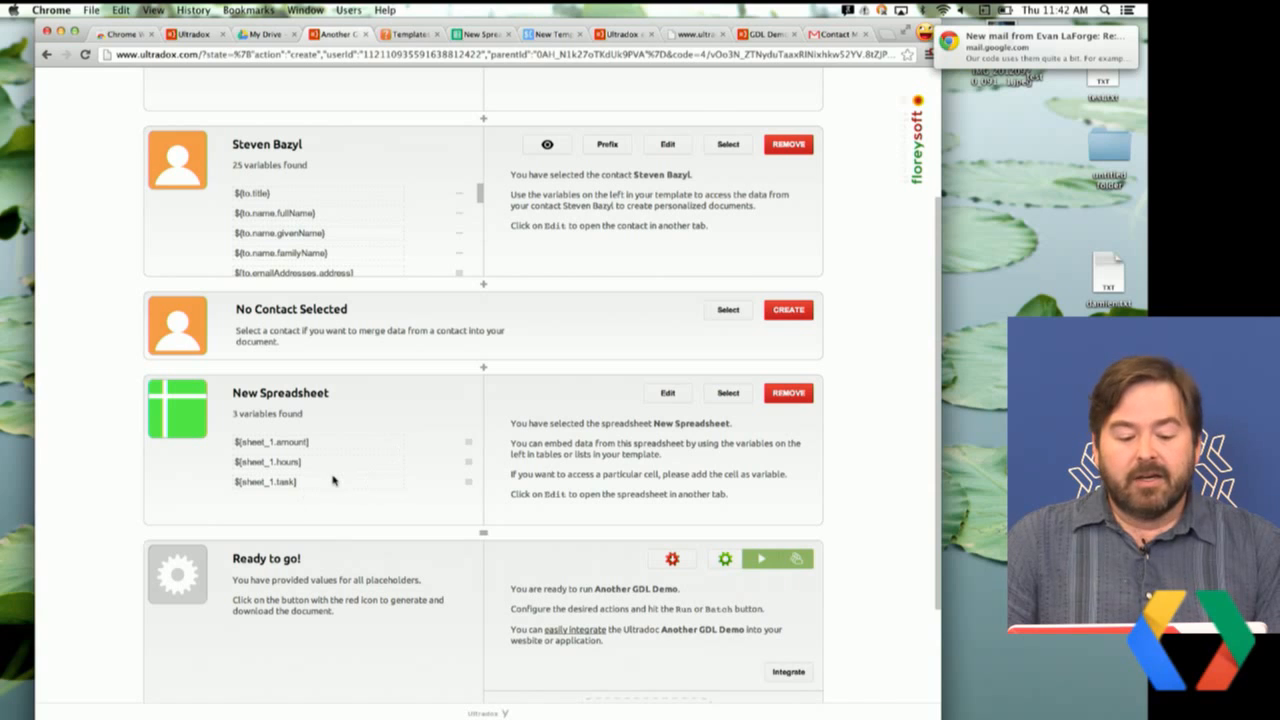
- Add the custom placeholder ${foo} on the line below "Hello!" in the New Template document, followed by two line breaks
{"action": "scroll", "coordinate": [333, 481], "scroll_direction": "down", "scroll_amount": 3}
{"action": "scroll", "coordinate": [333, 481], "scroll_direction": "up", "scroll_amount": 6}
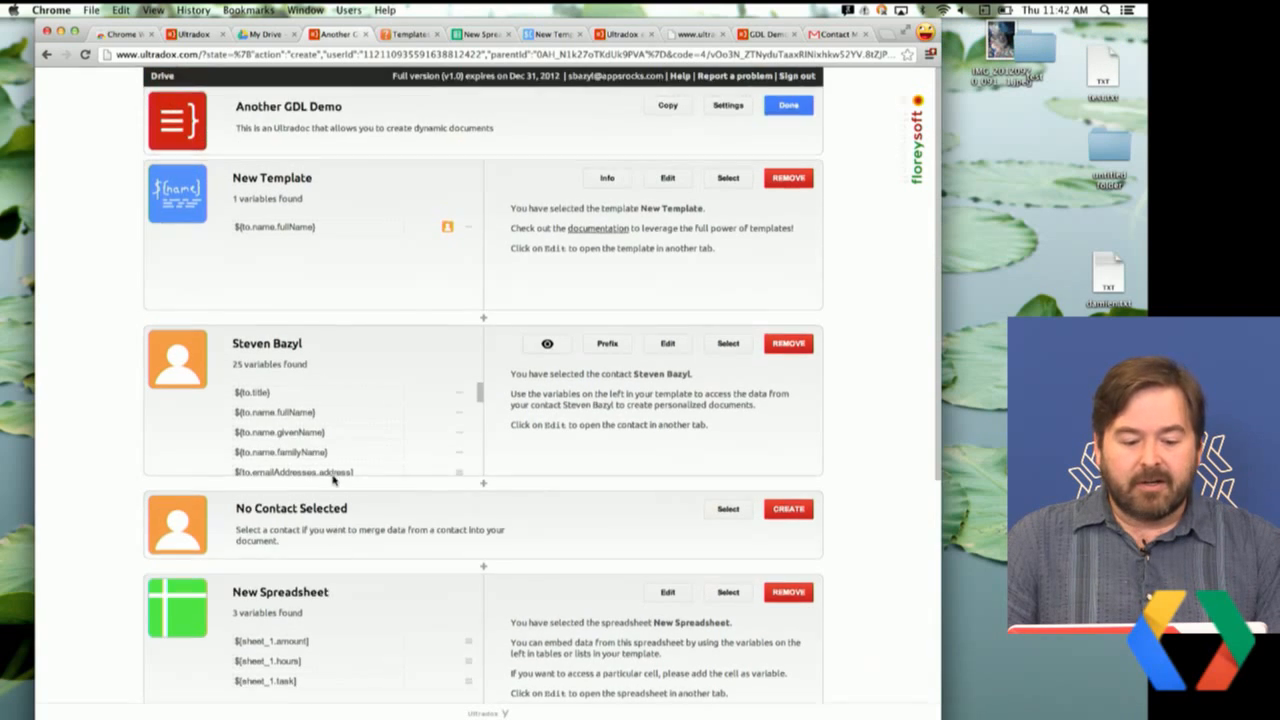
{"action": "scroll", "coordinate": [333, 470], "scroll_direction": "down", "scroll_amount": 5}
{"action": "left_click", "coordinate": [549, 34]}
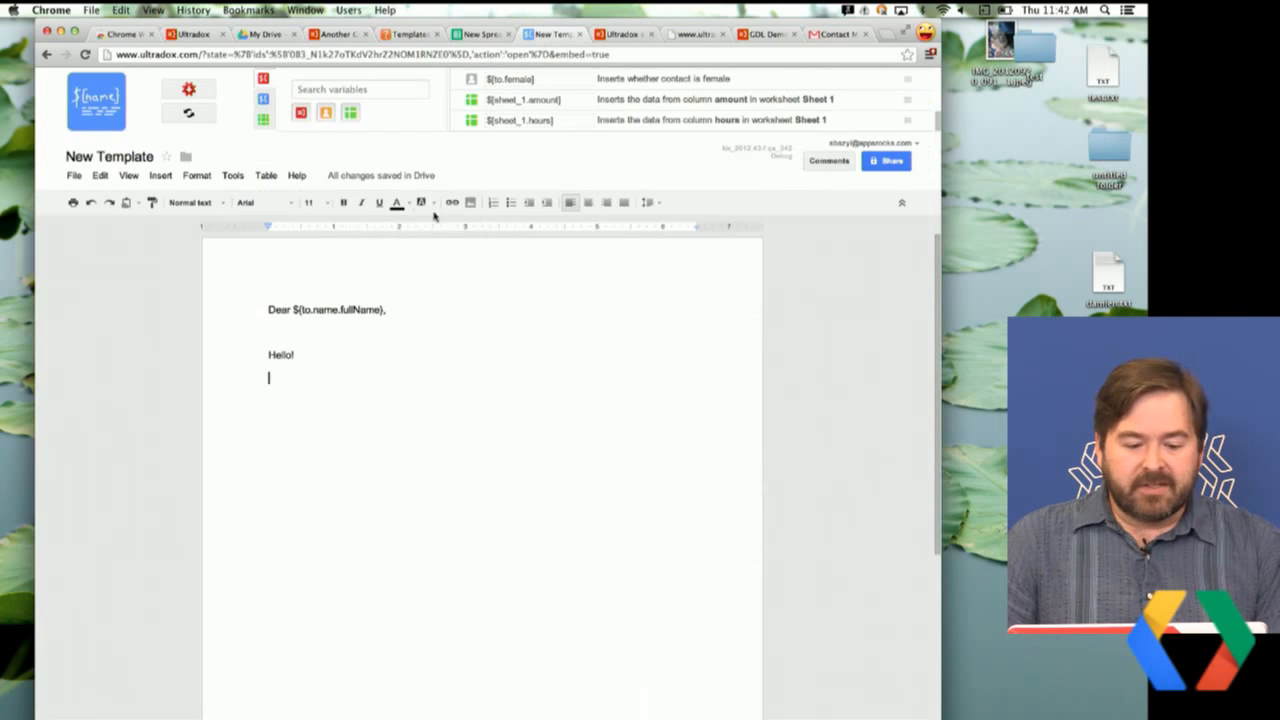
{"action": "key", "text": "Return"}
{"action": "type", "text": "${"}
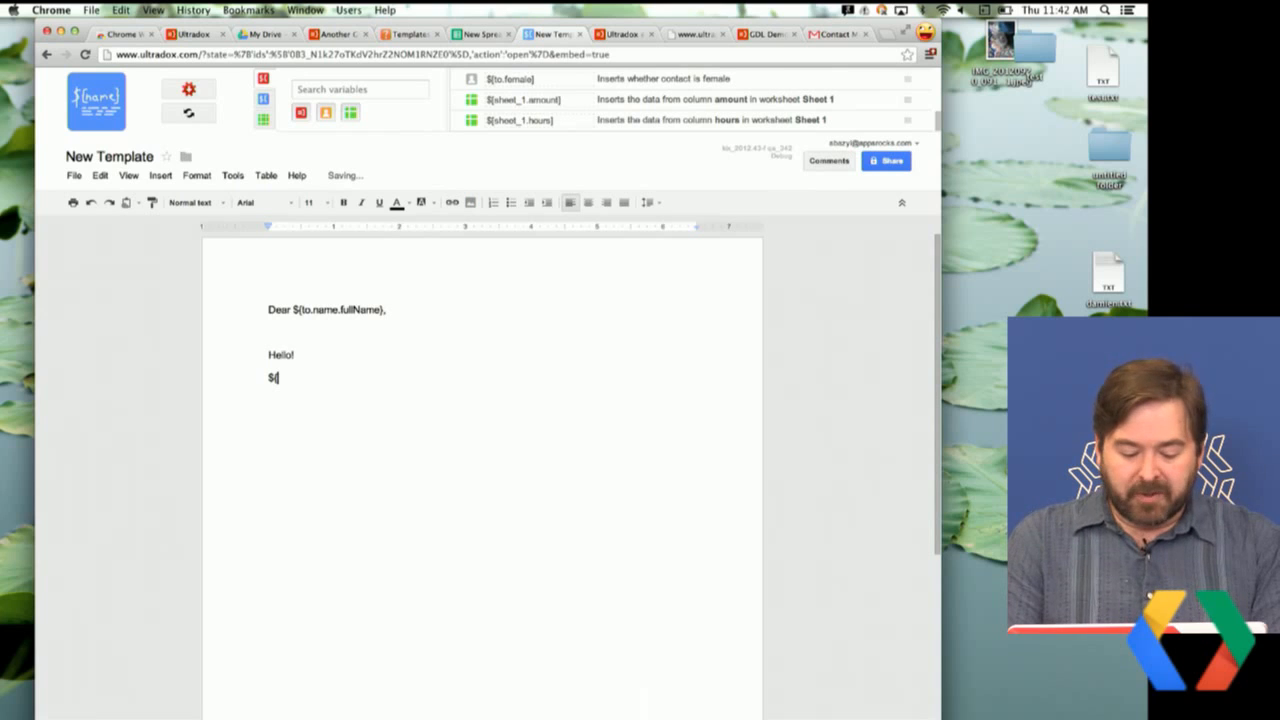
{"action": "type", "text": "foo}"}
{"action": "key", "text": "Return"}
{"action": "key", "text": "Return"}
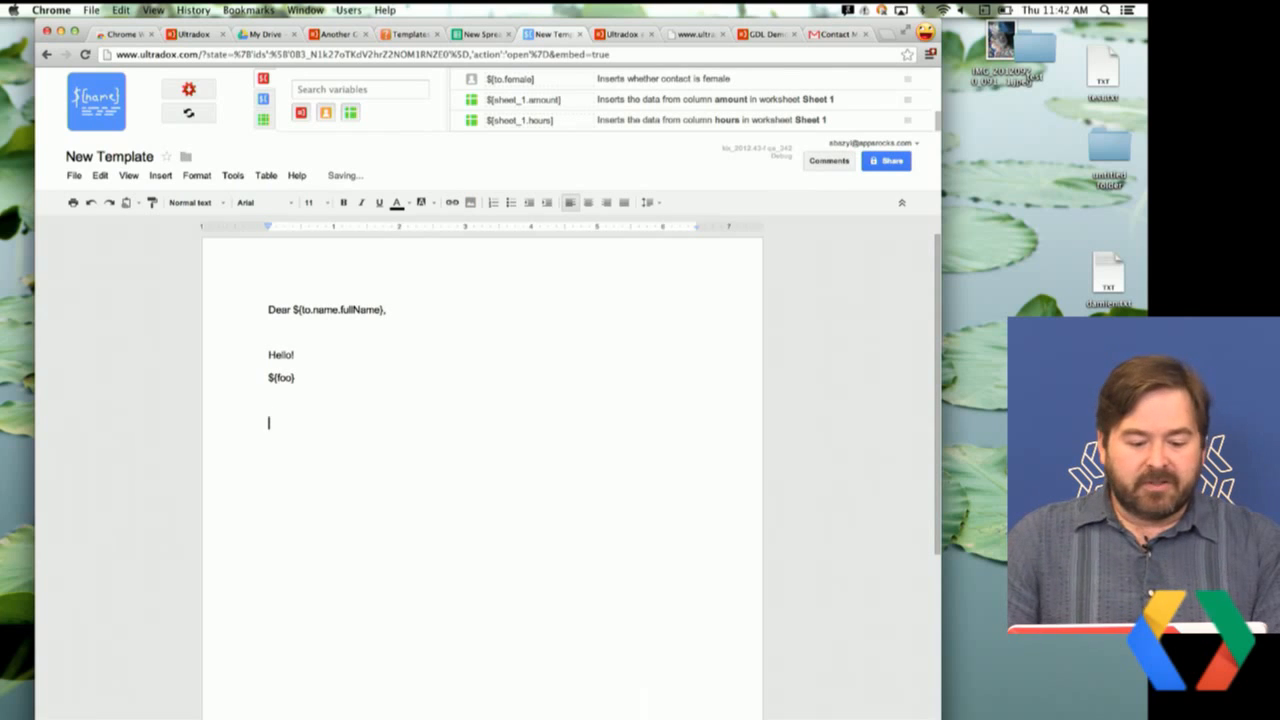
- Return to the Another GDL Demo Ultradoc and examine its template, contact, spreadsheet and run sections for the template's variables
{"action": "left_click", "coordinate": [490, 36]}
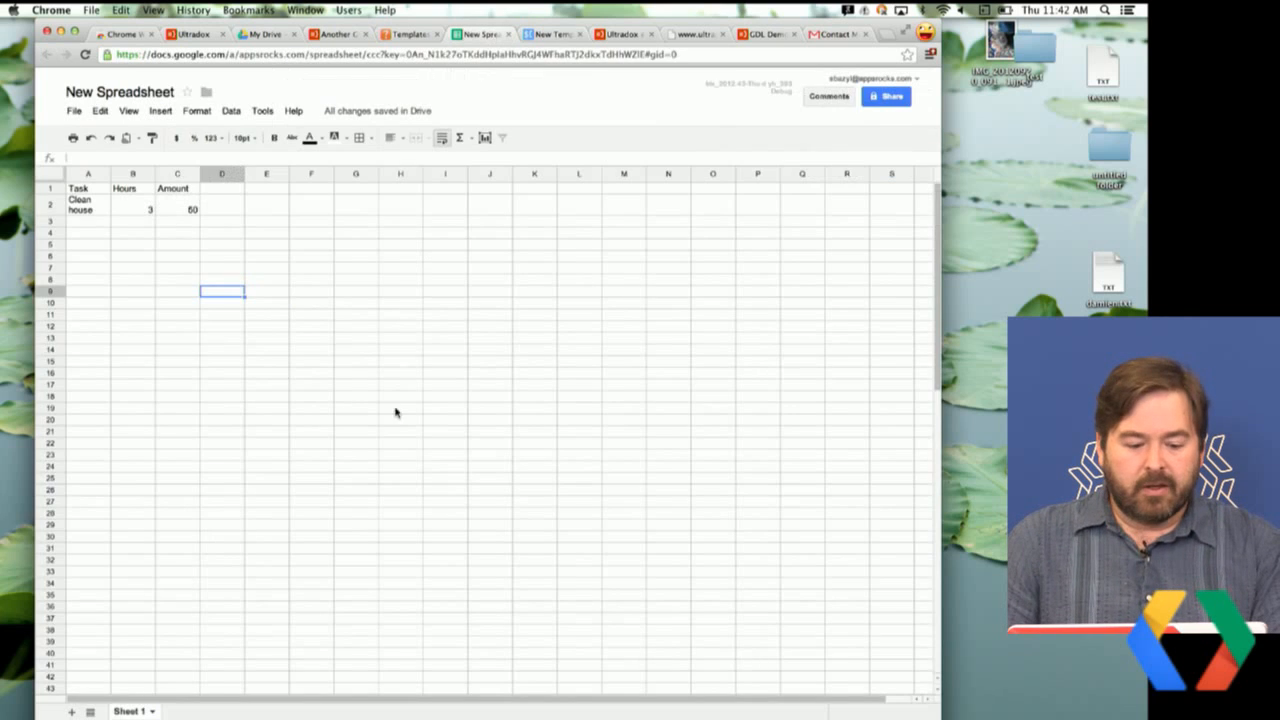
{"action": "left_click", "coordinate": [333, 34]}
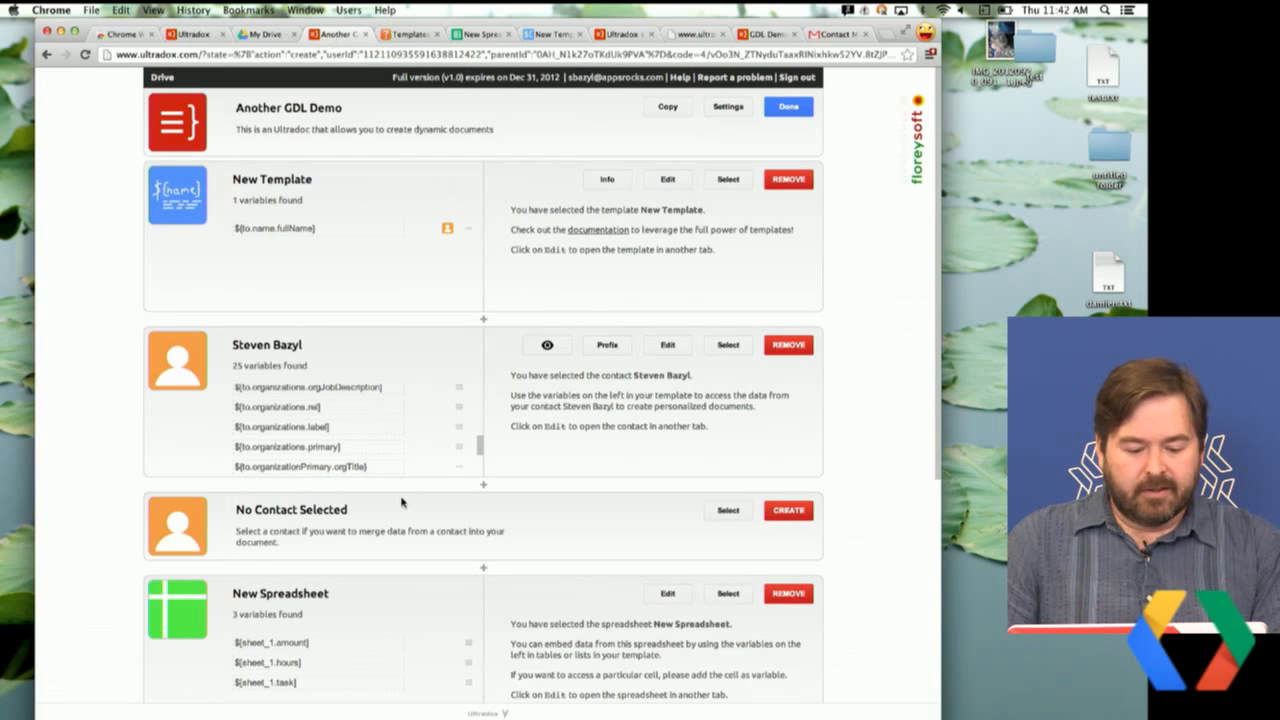
{"action": "scroll", "coordinate": [401, 502], "scroll_direction": "down", "scroll_amount": 5}
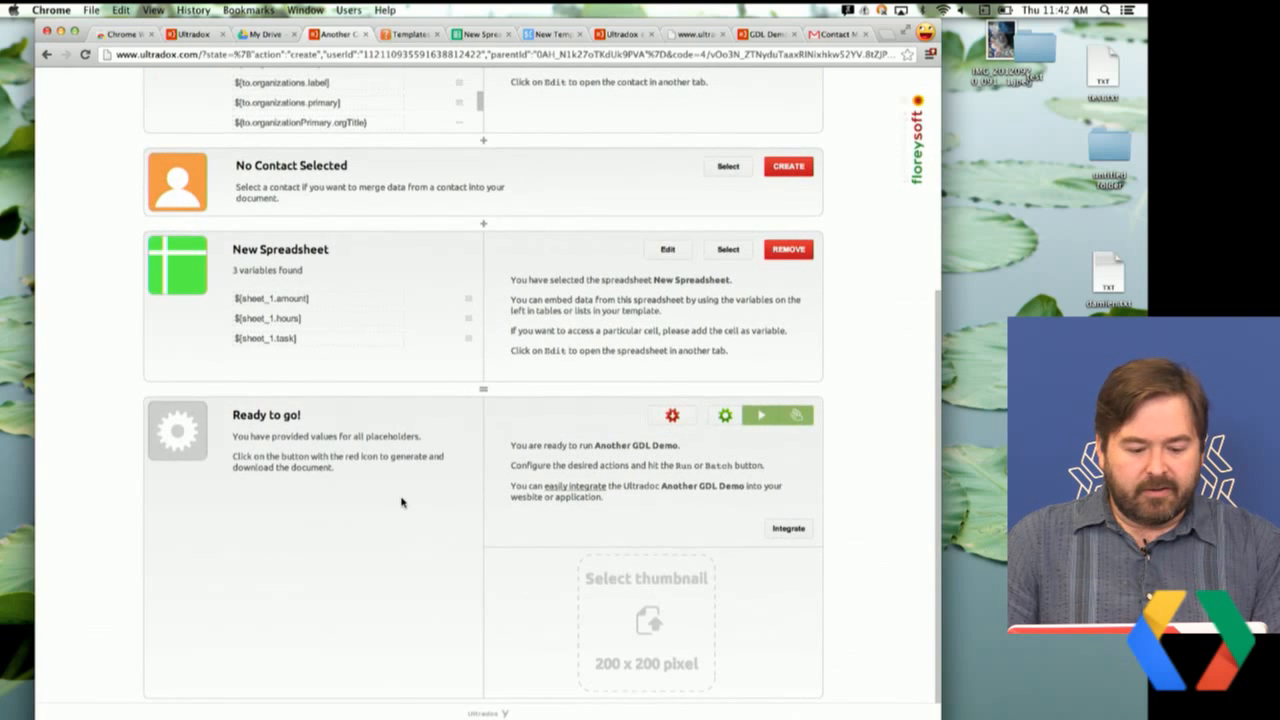
{"action": "scroll", "coordinate": [393, 430], "scroll_direction": "up", "scroll_amount": 2}
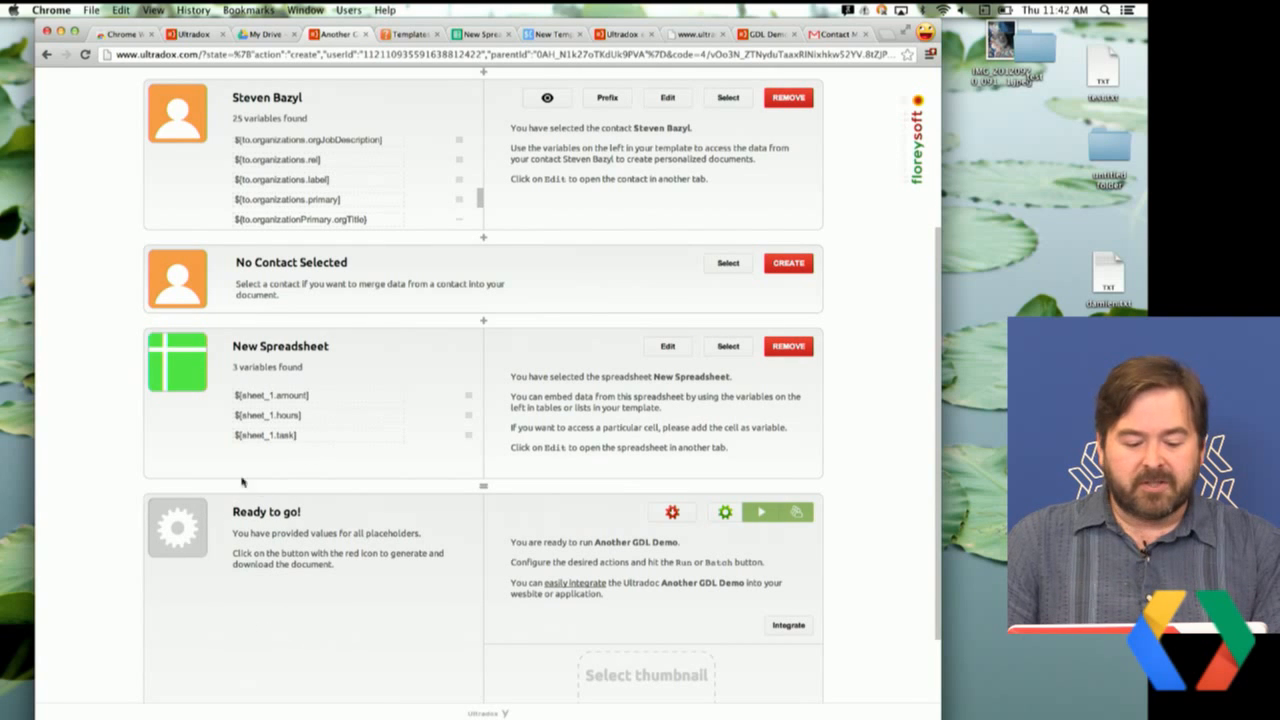
{"action": "scroll", "coordinate": [241, 619], "scroll_direction": "down", "scroll_amount": 2}
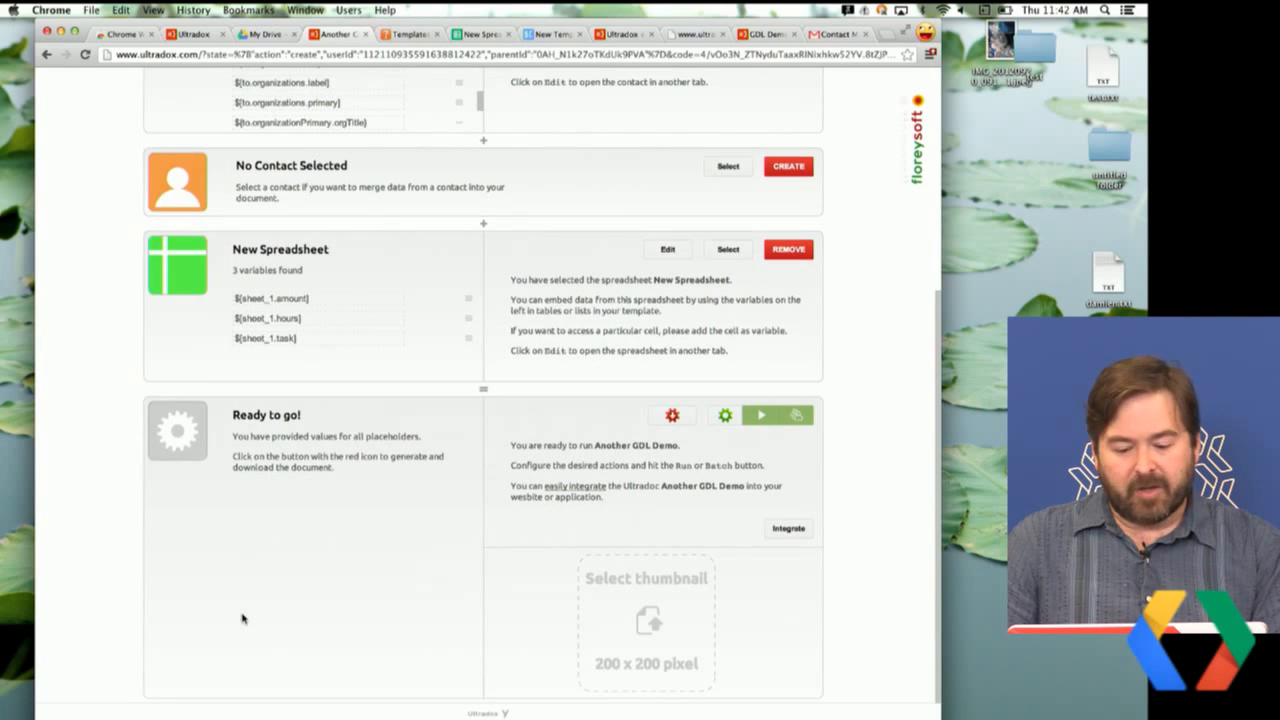
{"action": "scroll", "coordinate": [241, 619], "scroll_direction": "up", "scroll_amount": 5}
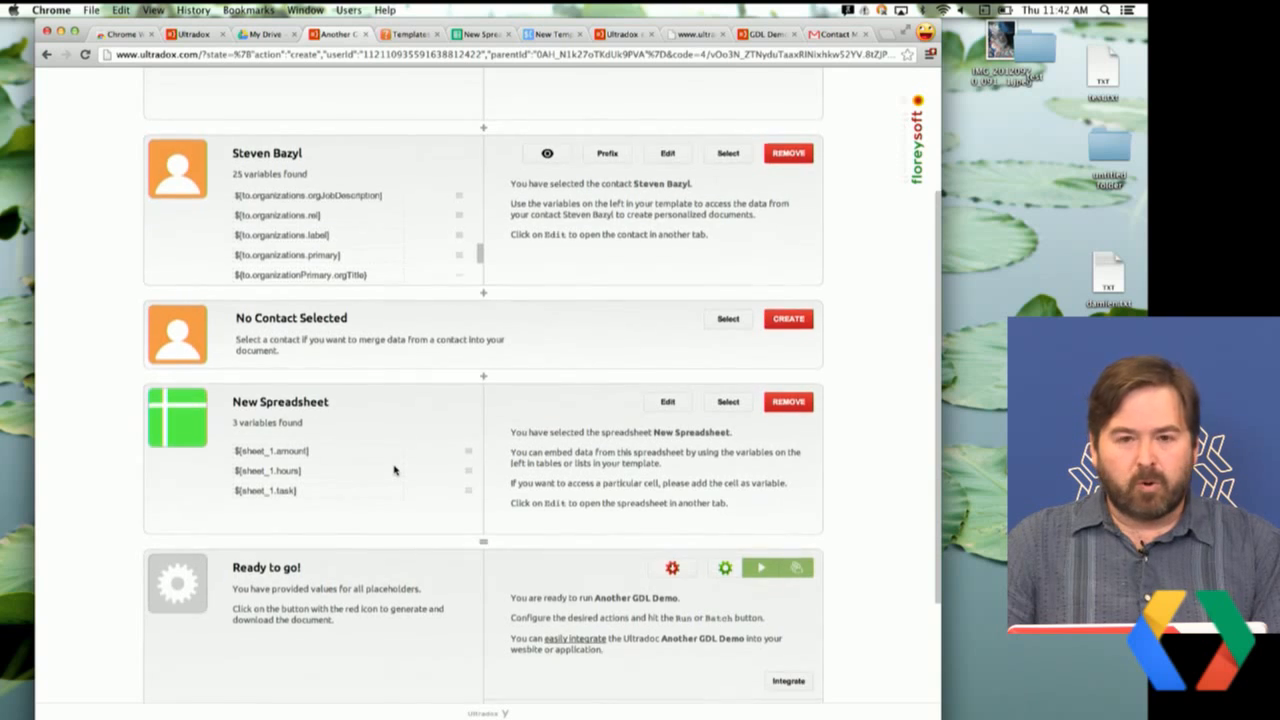
{"action": "scroll", "coordinate": [395, 470], "scroll_direction": "up", "scroll_amount": 2}
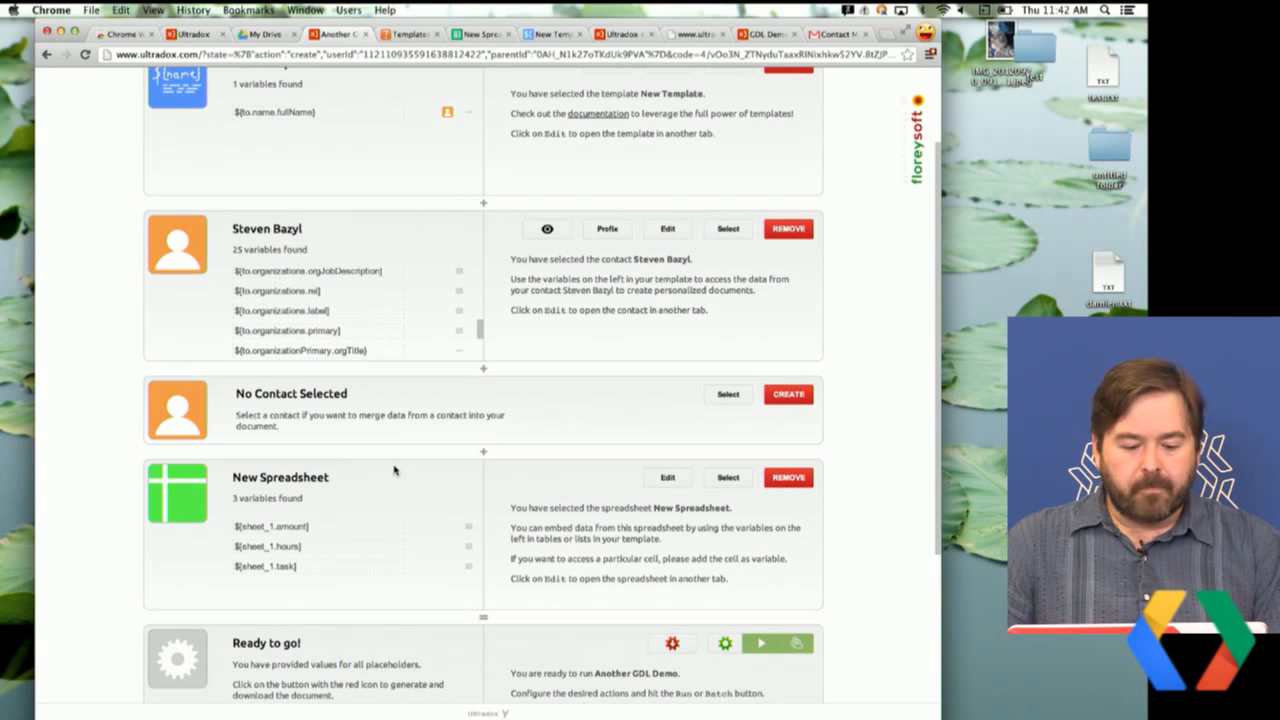
{"action": "scroll", "coordinate": [395, 470], "scroll_direction": "down", "scroll_amount": 2}
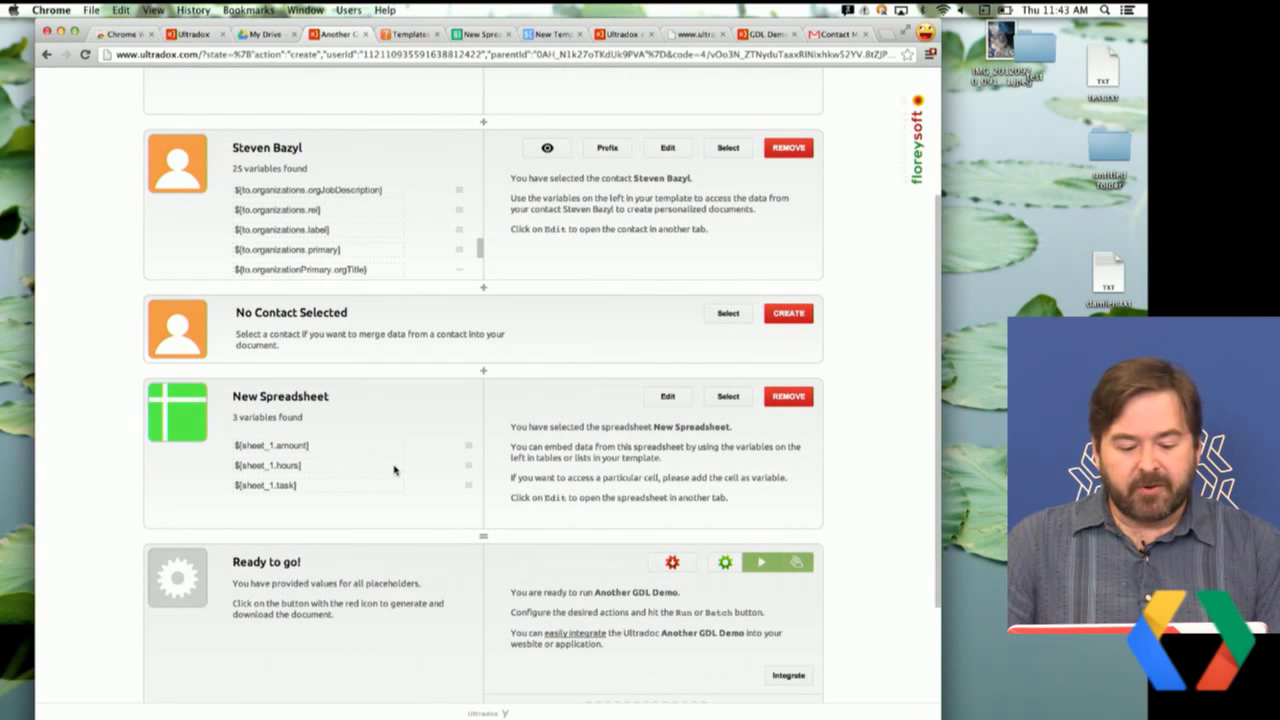
{"action": "scroll", "coordinate": [395, 470], "scroll_direction": "up", "scroll_amount": 5}
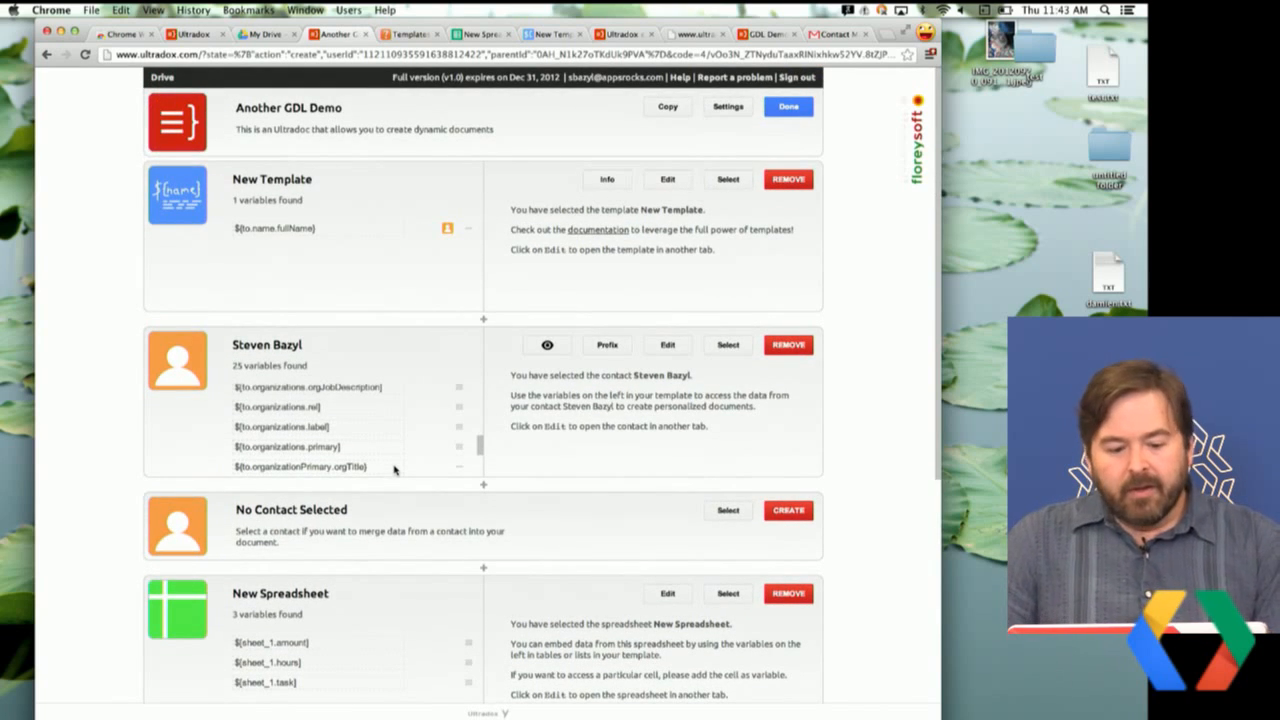